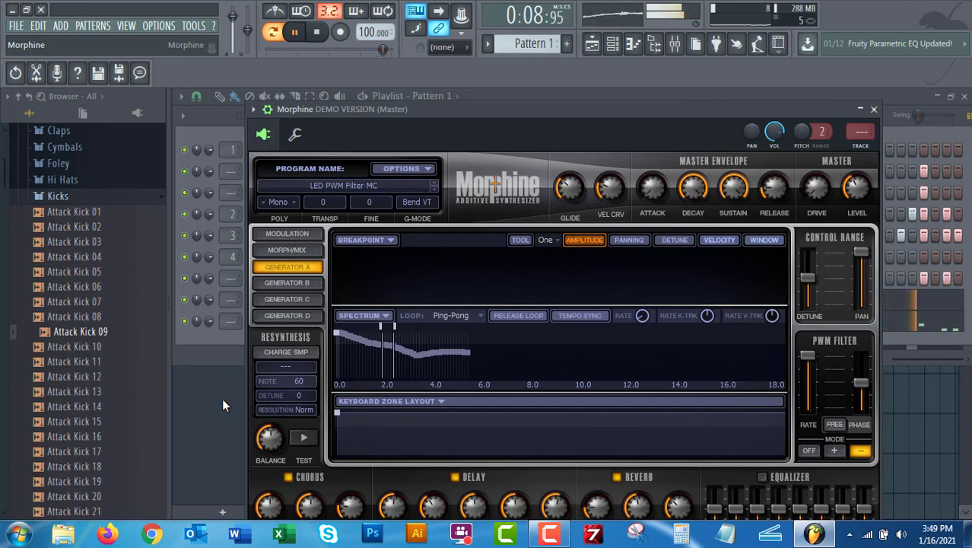
- Look over the Morphine #2 instrument and close the open Morphine, Morphine #2 and Sakura instrument windows
click(876, 111)
click(272, 321)
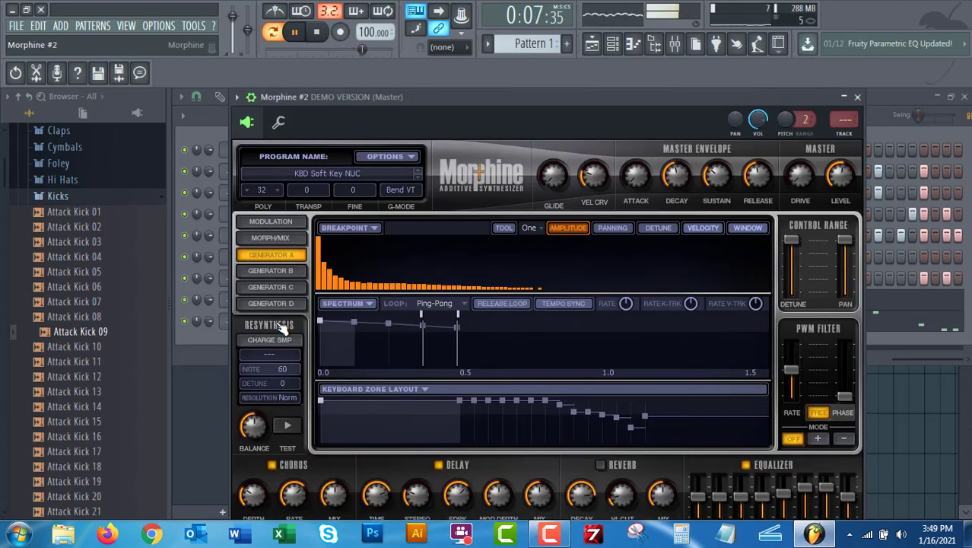
click(874, 111)
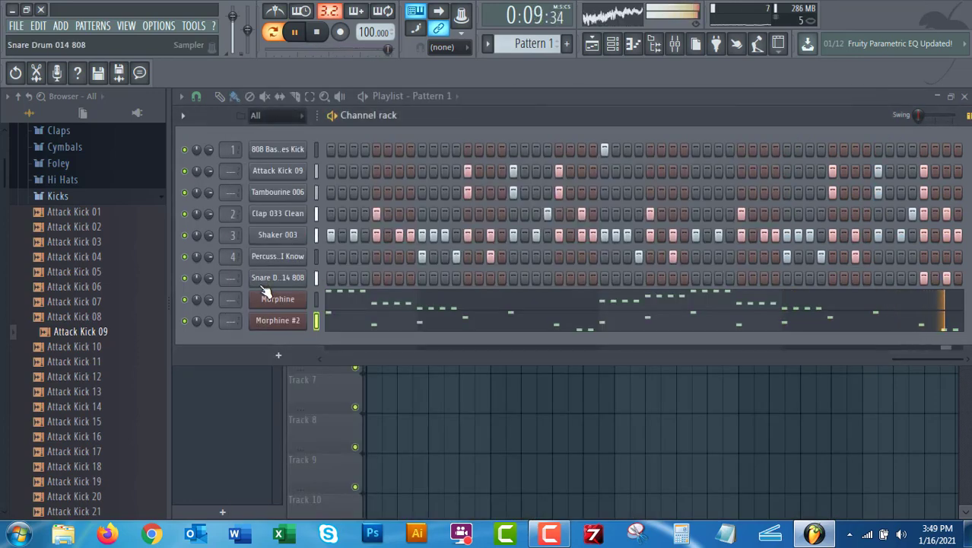
right_click(304, 297)
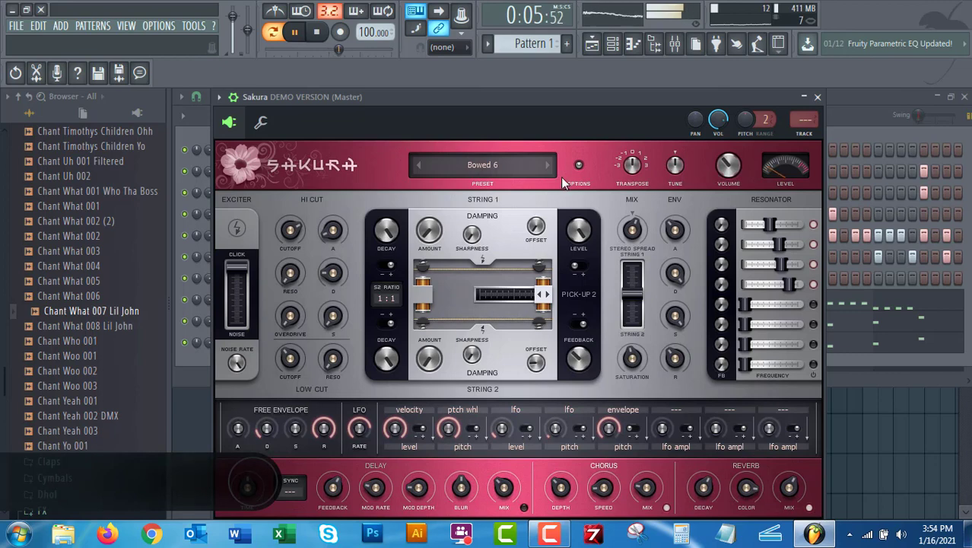
click(818, 97)
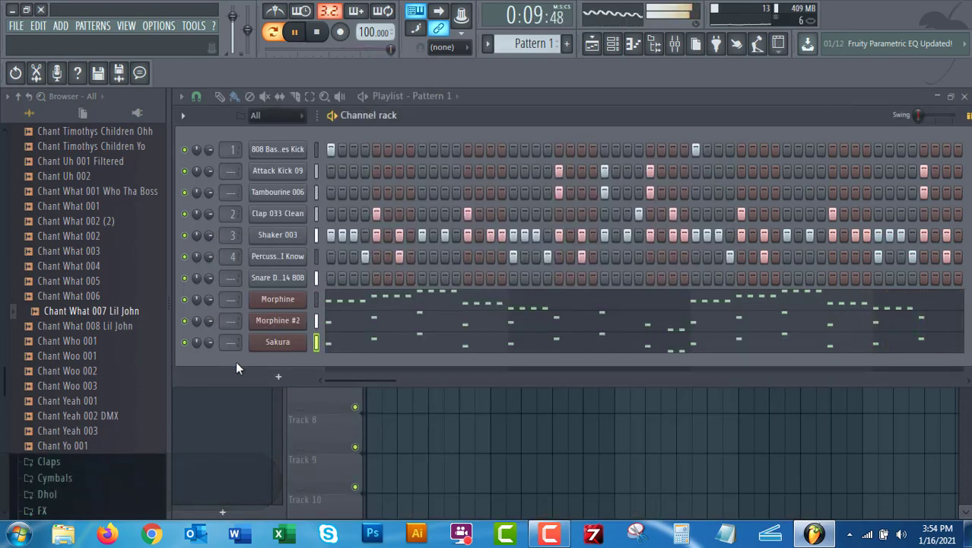
- Audition Pattern 1 with the Morphine #2 and Morphine channels muted and re-enabled, and inspect its steps through to the end
click(185, 320)
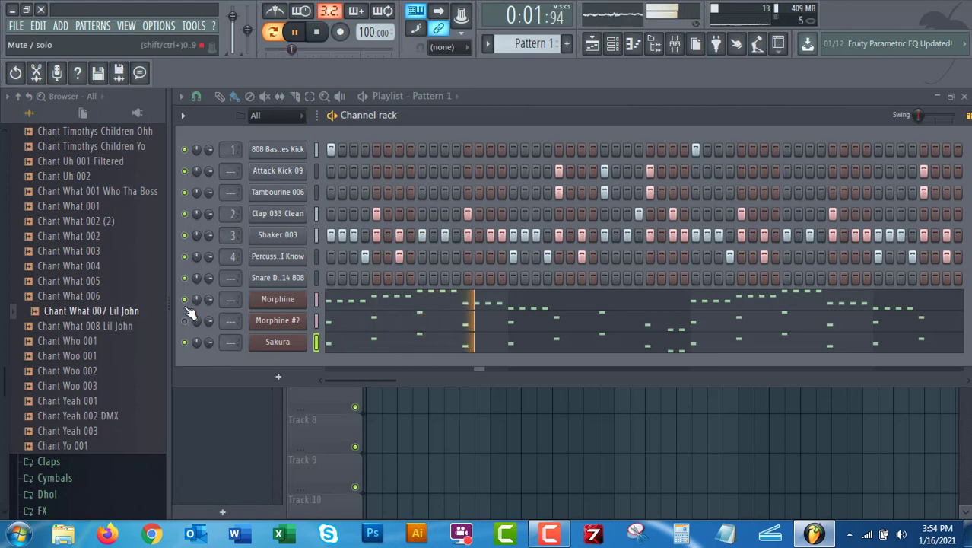
click(184, 299)
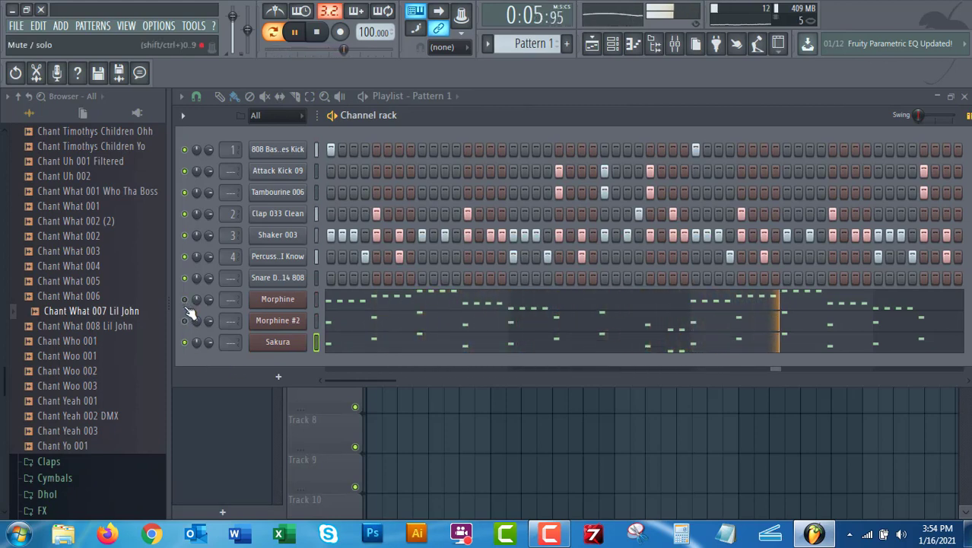
click(185, 320)
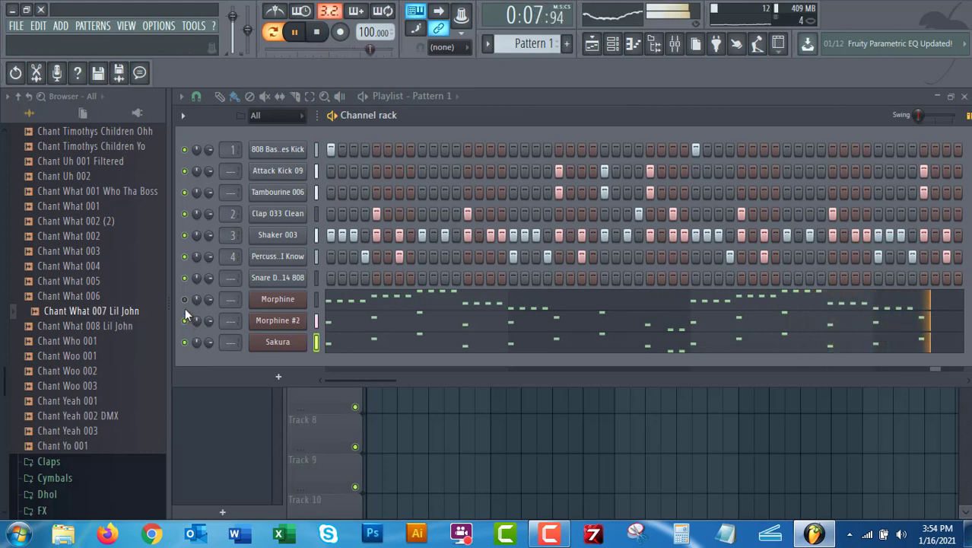
click(185, 299)
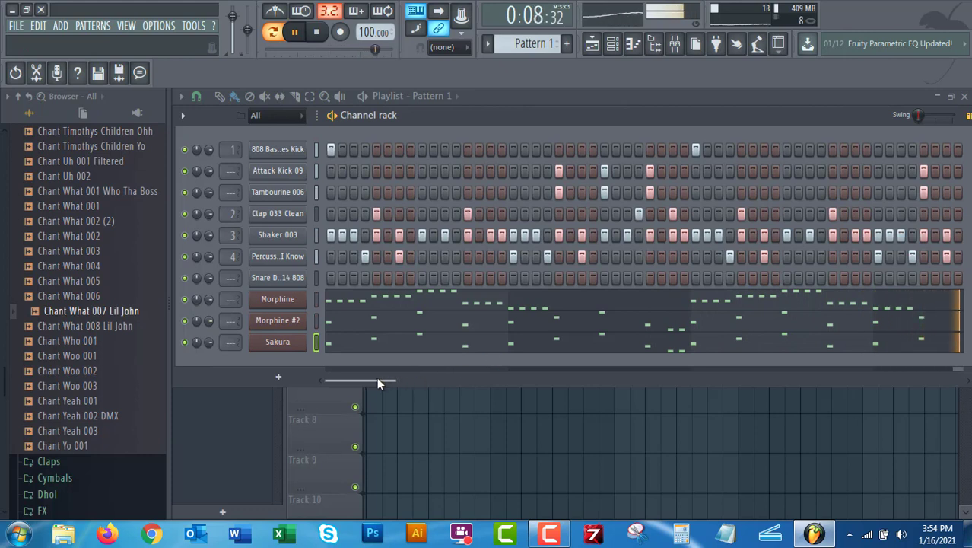
drag(377, 379, 736, 334)
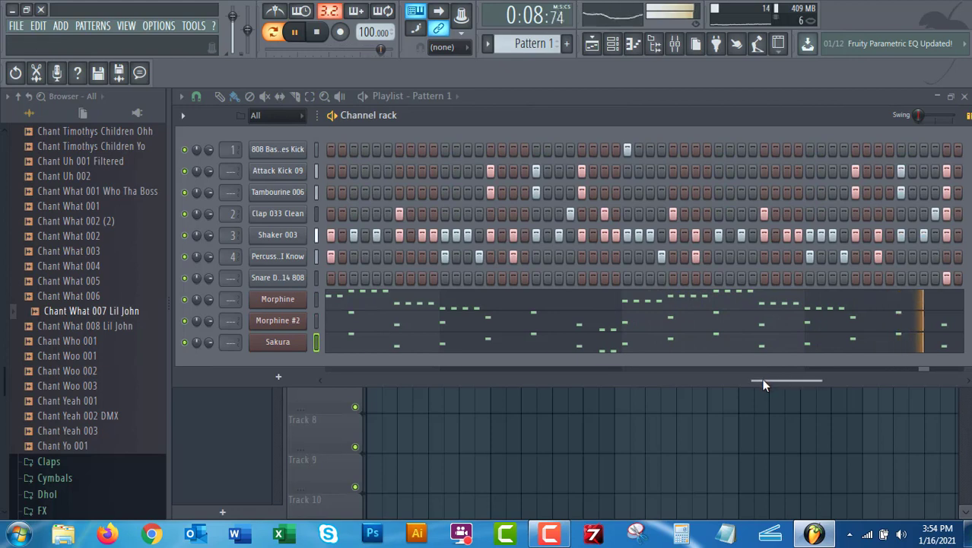
drag(764, 381, 909, 380)
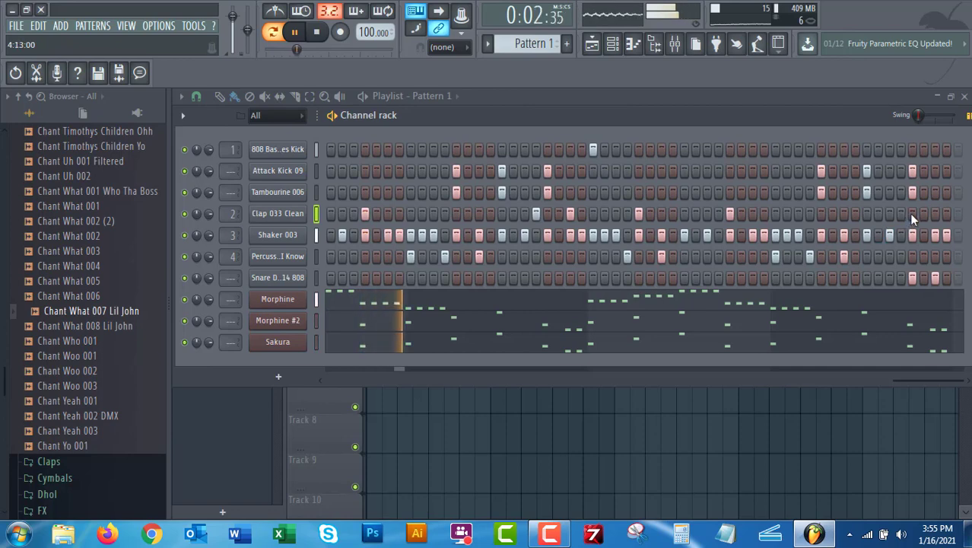
- Browse the BDMIX_FL Sample Packs folders and add Orchestra Hit 001 Revved from the Hey folder as a new channel
click(90, 298)
scroll(93, 308, up, 20)
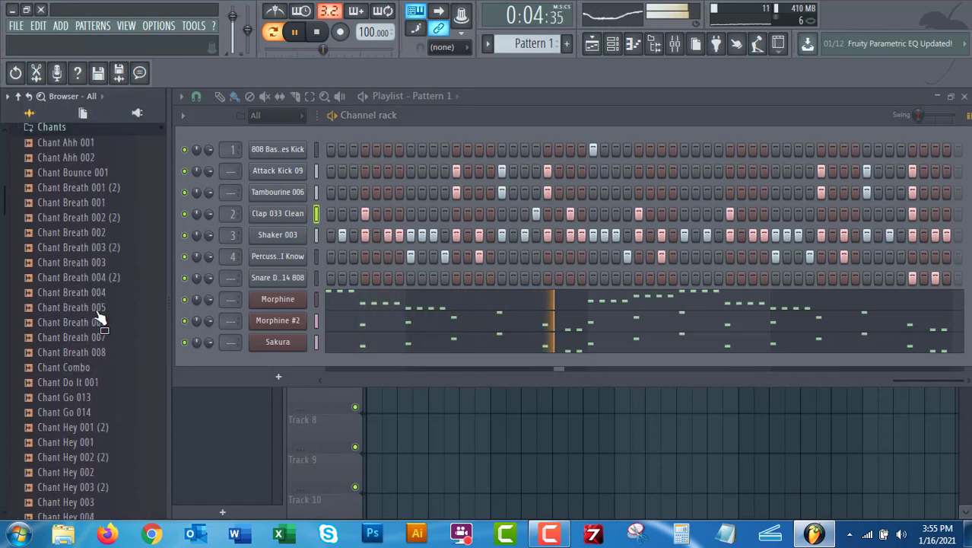
click(102, 315)
scroll(100, 320, down, 5)
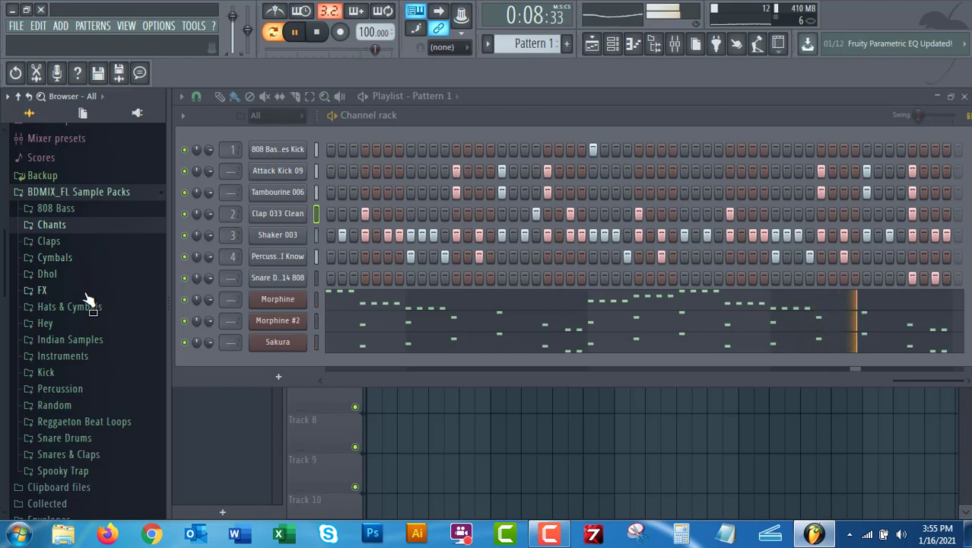
click(85, 292)
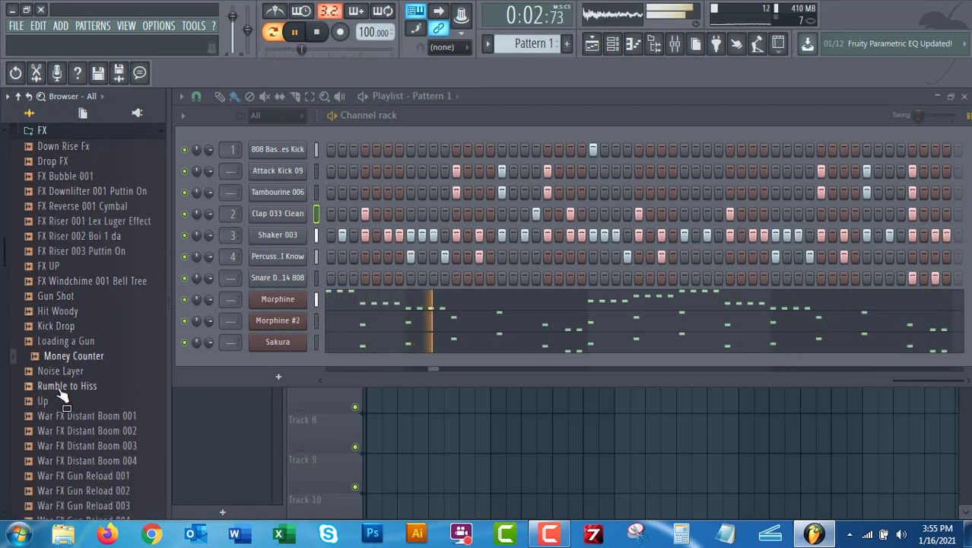
scroll(83, 441, up, 5)
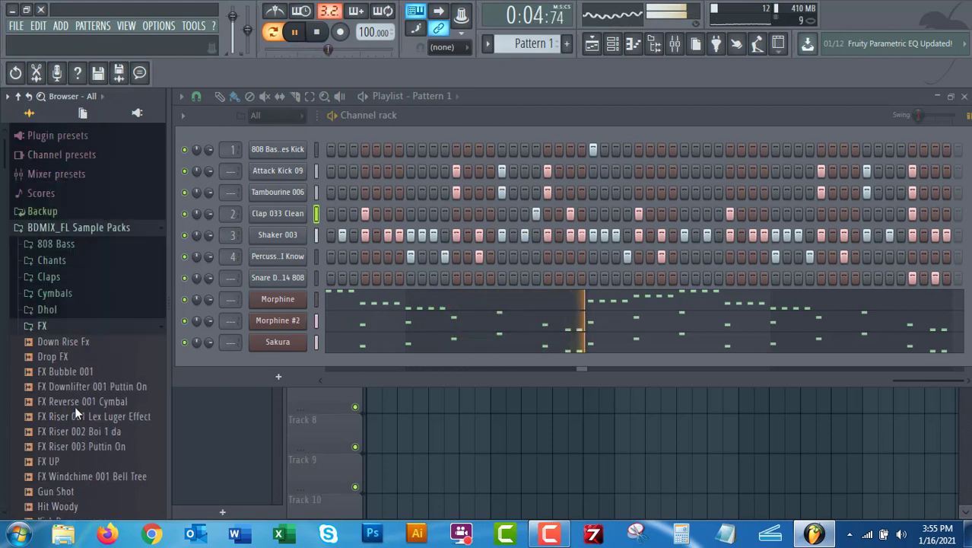
click(91, 379)
click(45, 323)
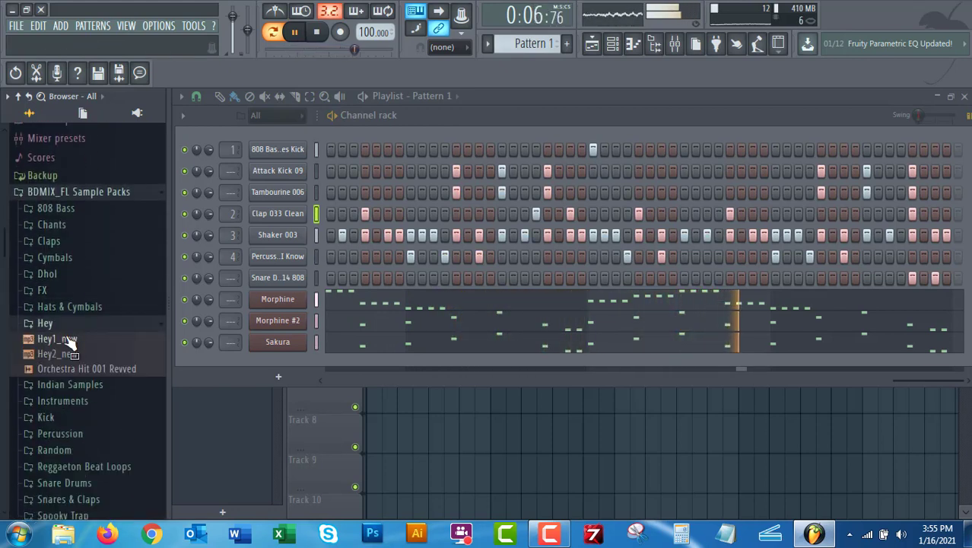
drag(65, 364, 268, 358)
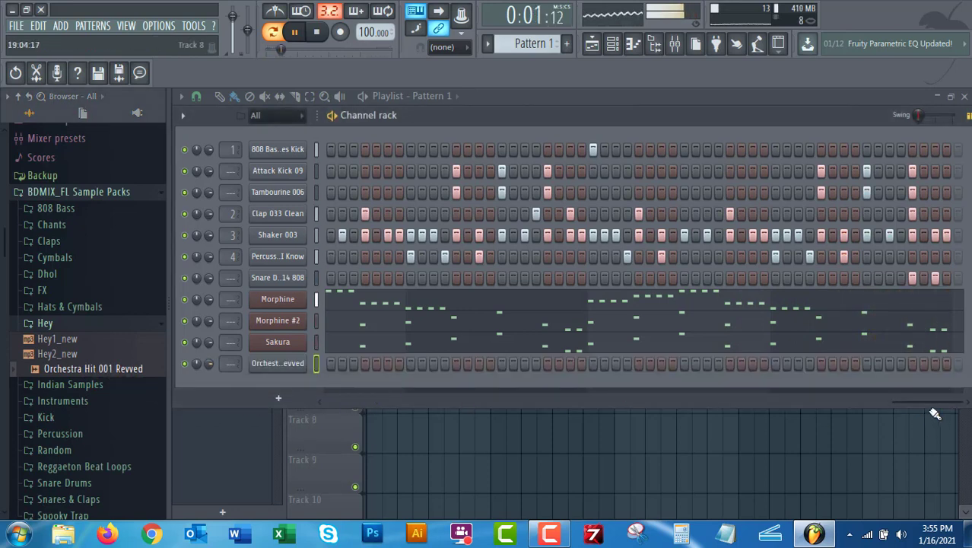
- Place an Orchestra Hit 001 Revved hit on the pattern's first step and set that channel's volume to 0.5
drag(932, 403, 365, 402)
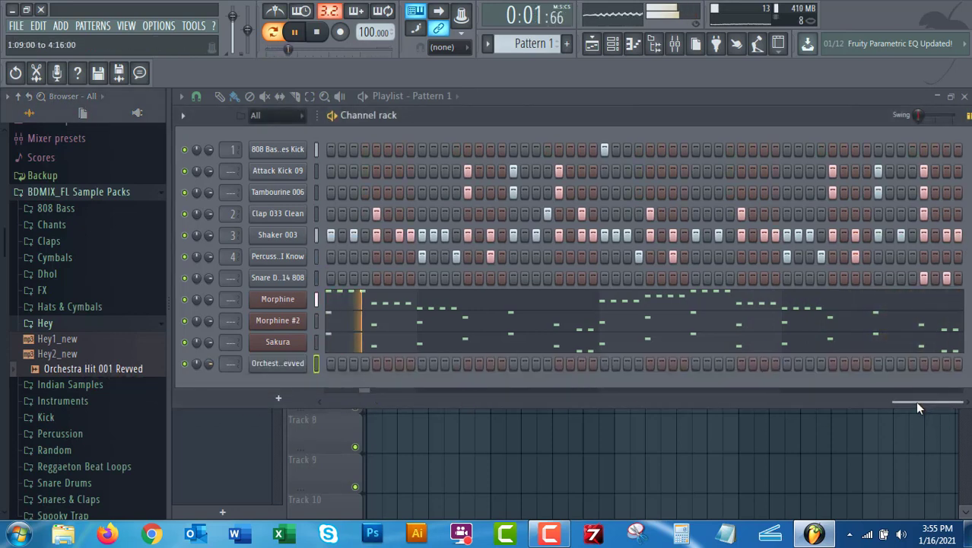
click(332, 363)
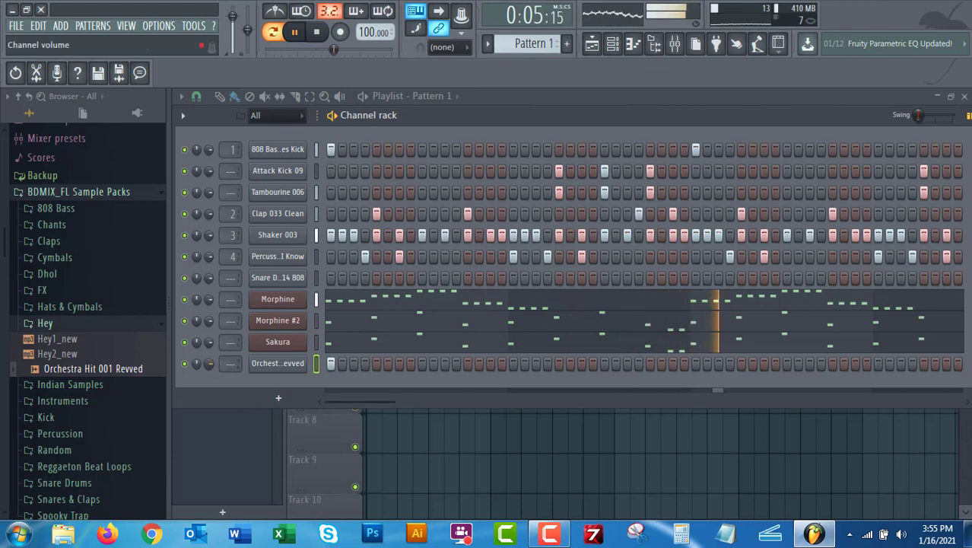
right_click(211, 362)
click(283, 480)
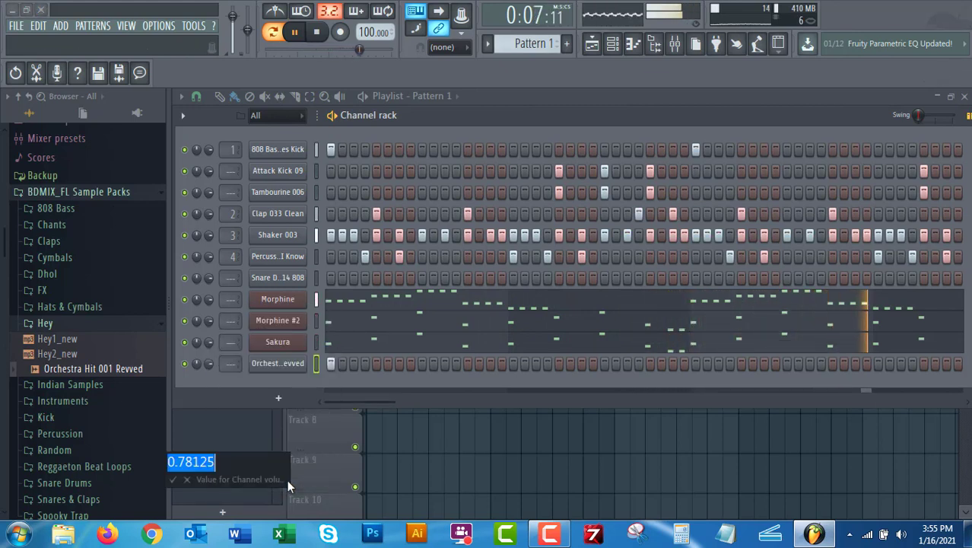
key(Return)
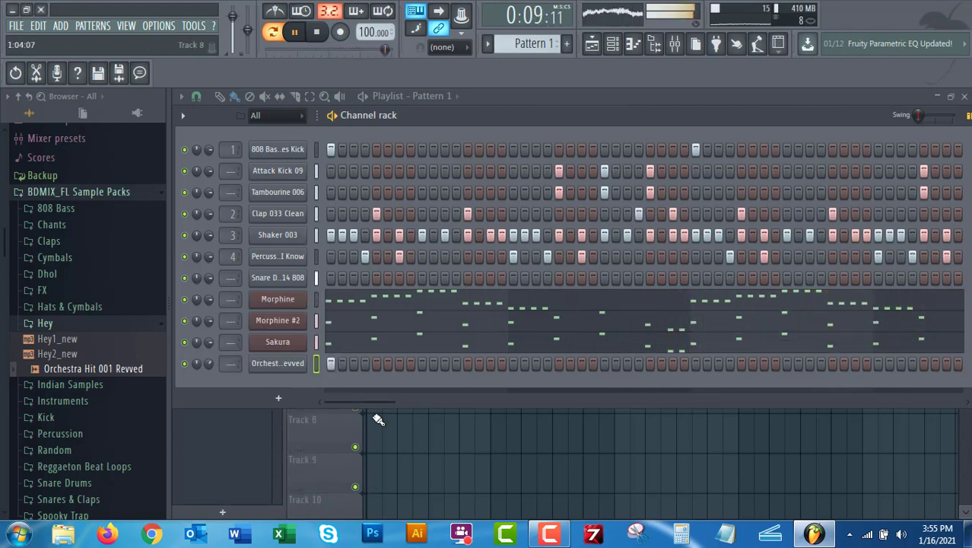
- Try a second Orchestra Hit 001 Revved hit on the step aligned with the second 808 bass kick
drag(370, 400, 811, 405)
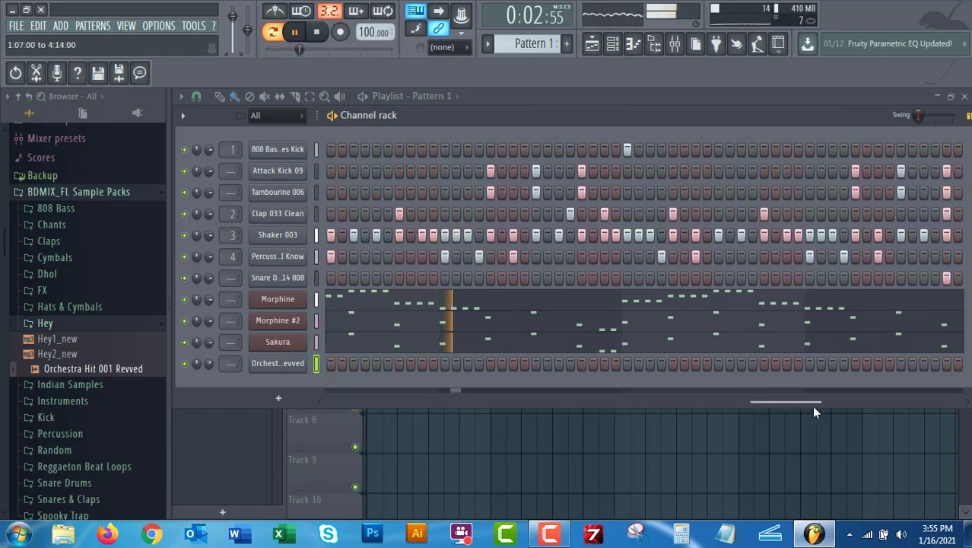
click(627, 363)
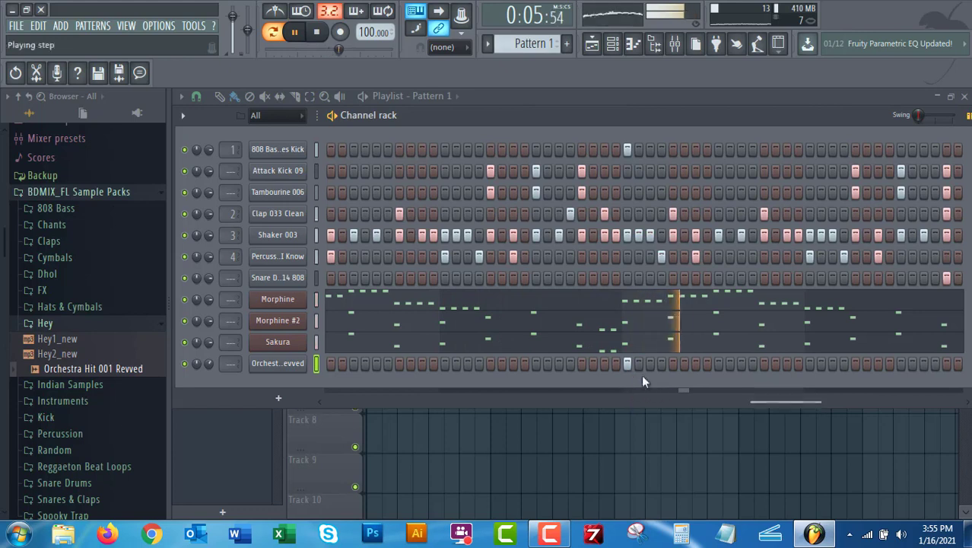
drag(799, 400, 299, 378)
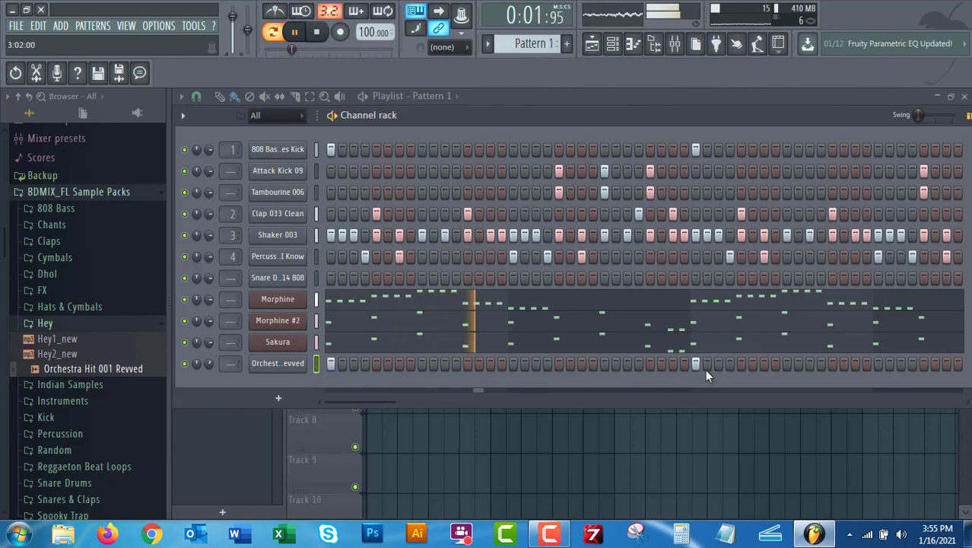
right_click(208, 299)
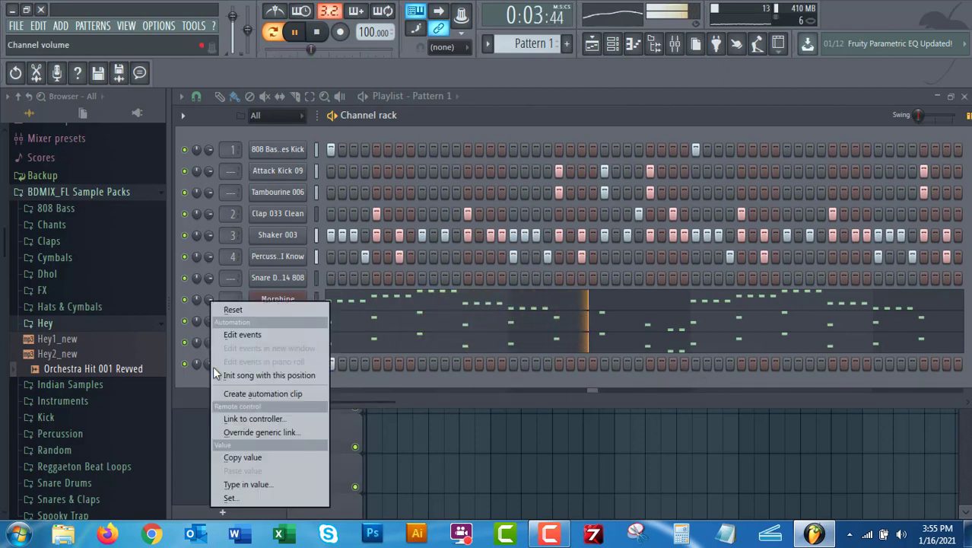
click(261, 479)
key(Escape)
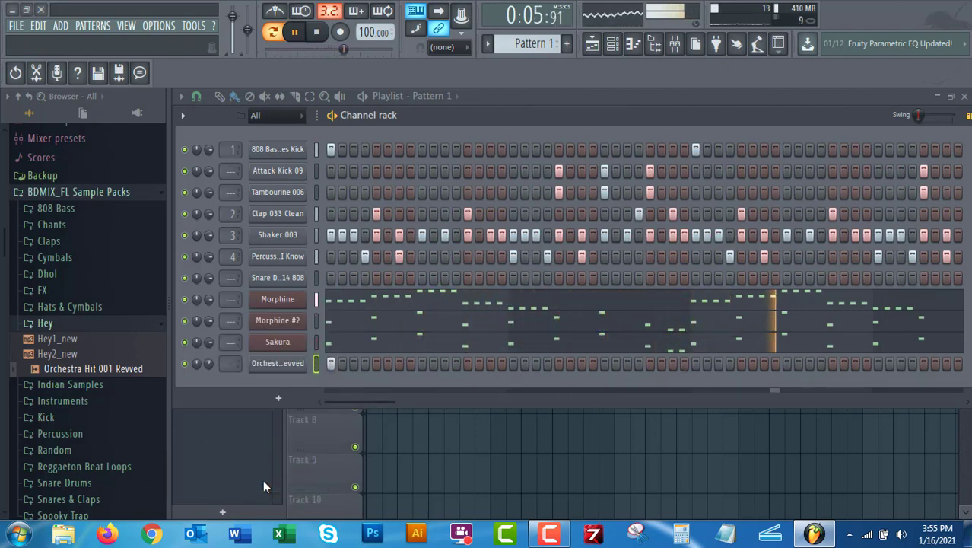
- Rework the Clap 033 Clean channel: remove the hit at 4:13 and place one at 2:13 instead of the two hits around it
drag(398, 401, 966, 430)
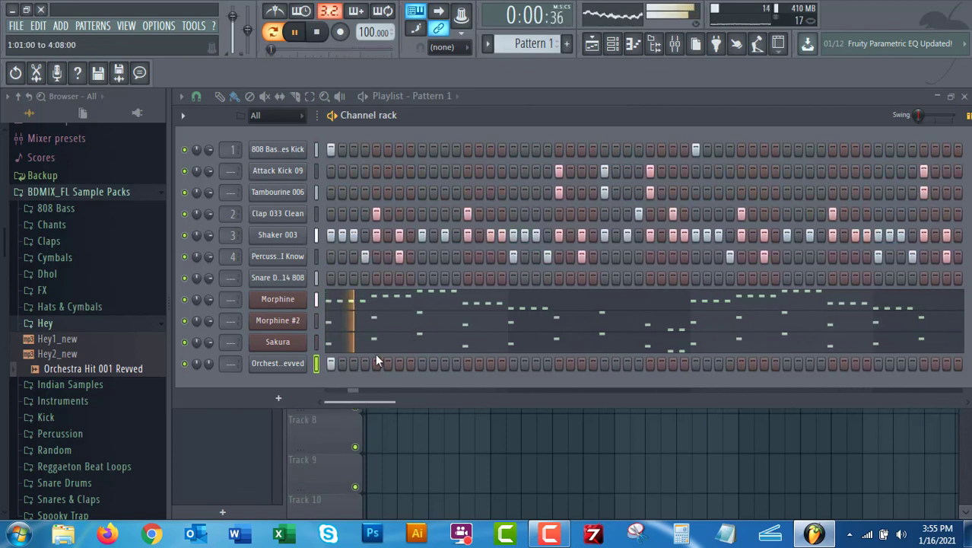
click(924, 213)
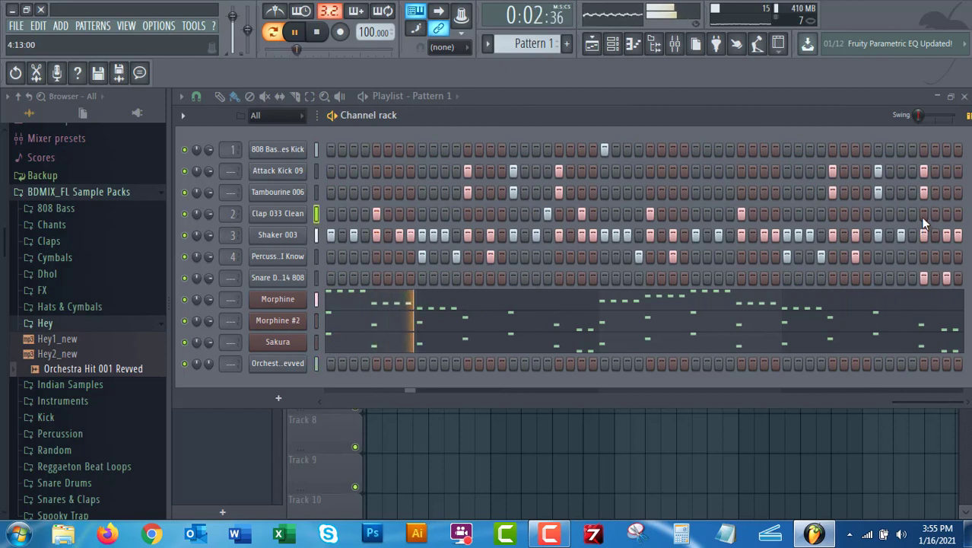
click(616, 235)
click(605, 234)
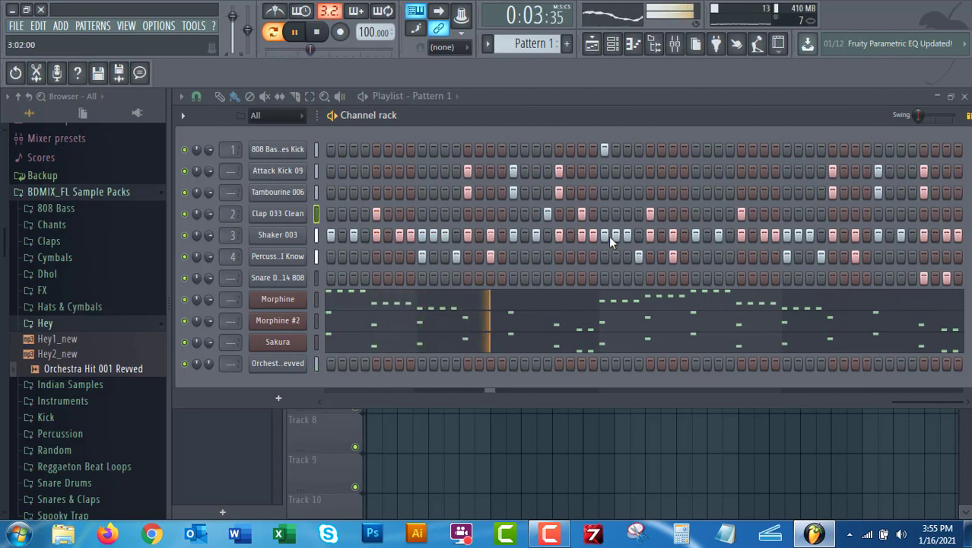
click(559, 213)
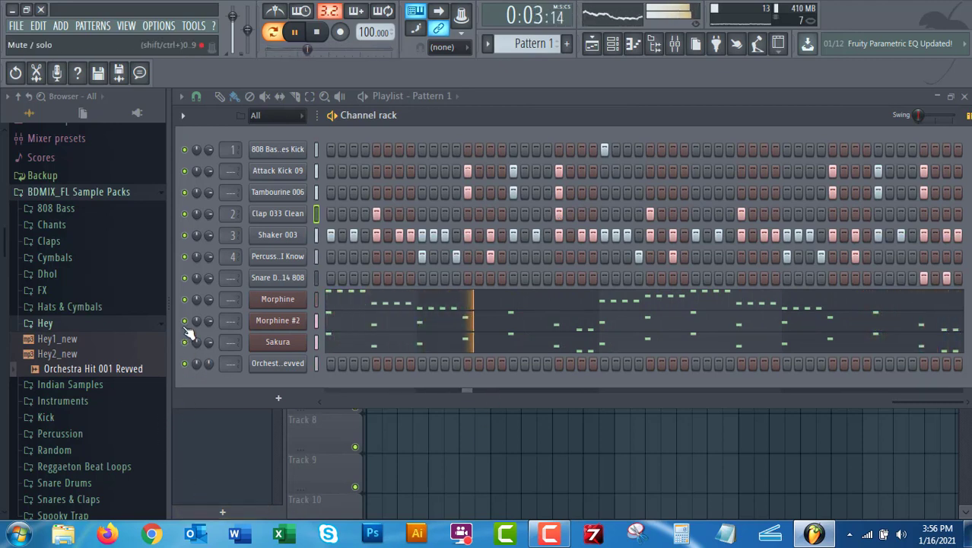
- Mute the Morphine and Sakura channels and set the Orchestra Hit 001 Revved channel's volume to 0.45
click(184, 299)
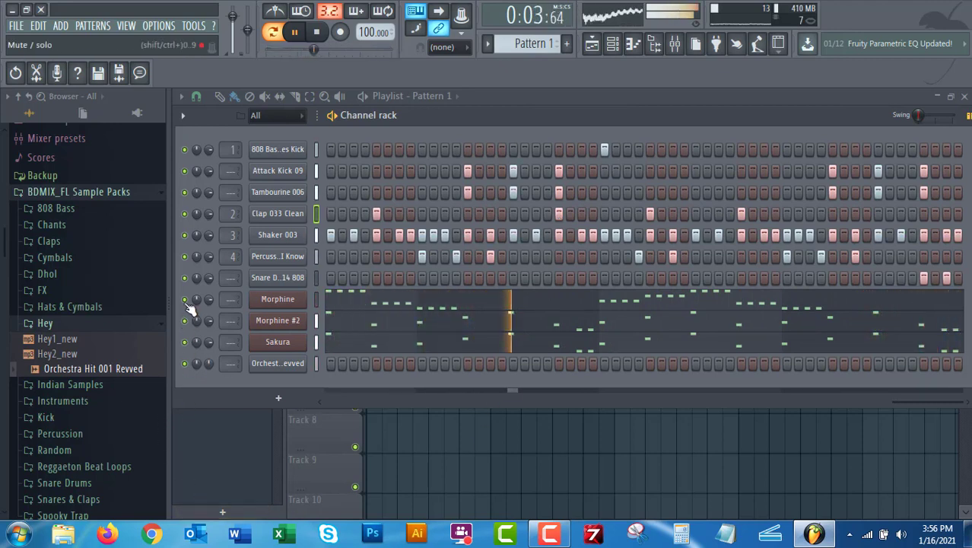
click(185, 343)
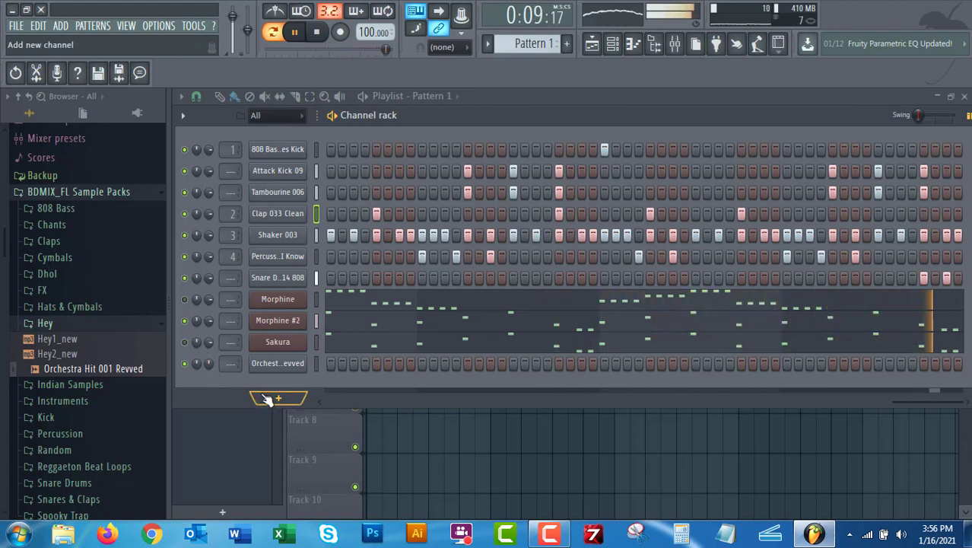
right_click(207, 362)
click(267, 484)
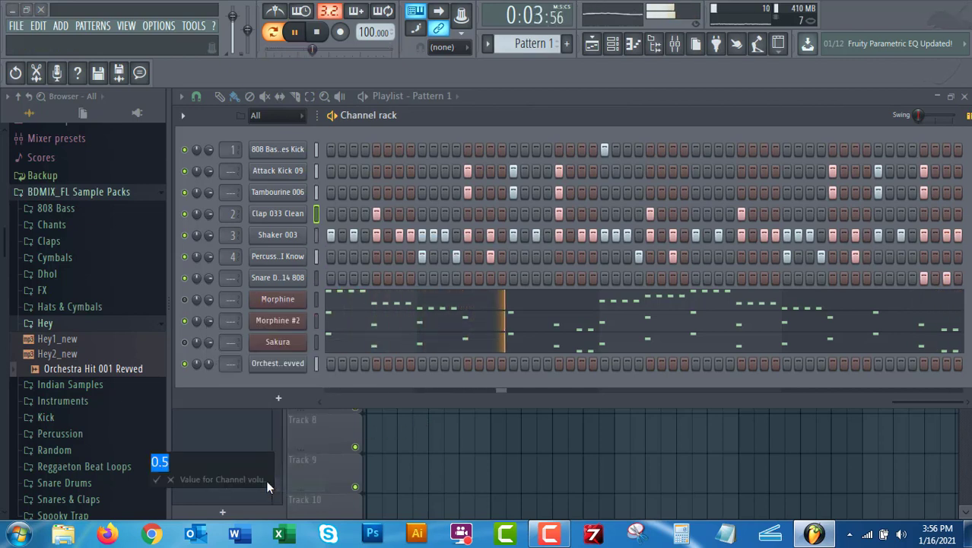
text(0.45)
key(Return)
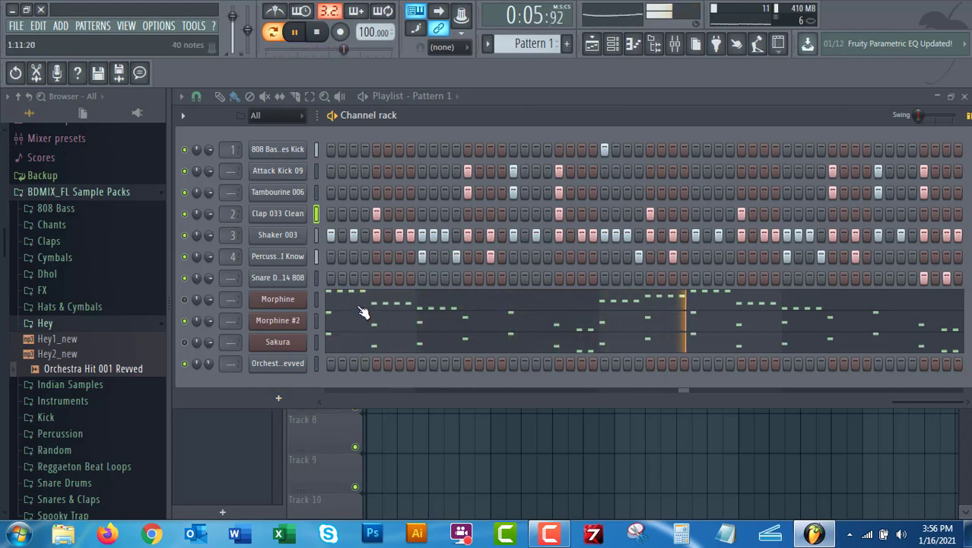
- Set the Shaker 003 channel's volume to 0.85
right_click(209, 234)
click(276, 420)
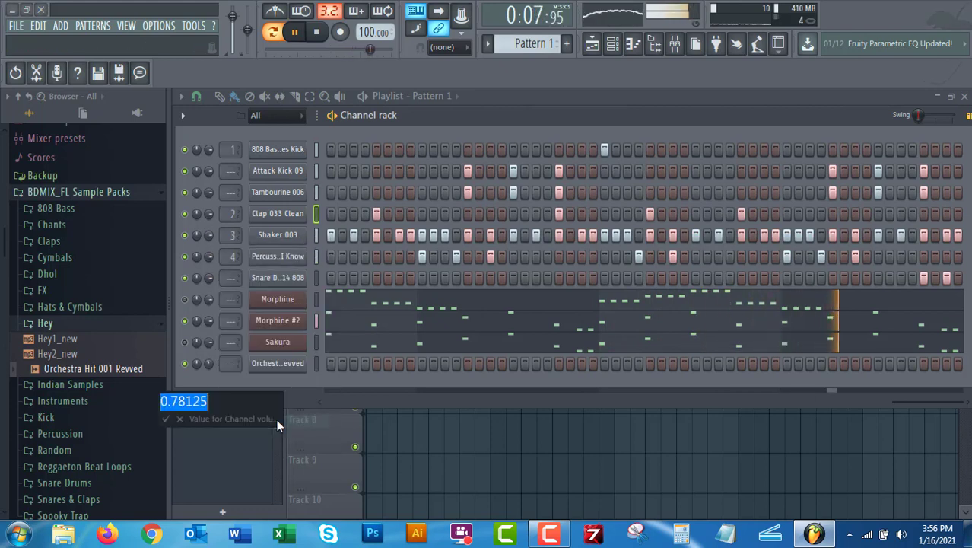
text(0.85)
key(Return)
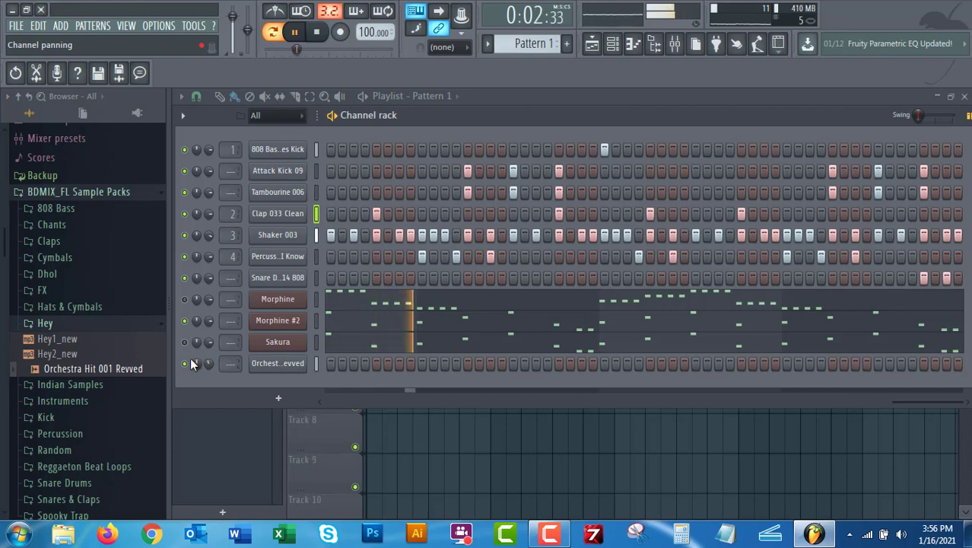
- Enter a volume value for the snare drum 14 808 channel and accept it
right_click(209, 276)
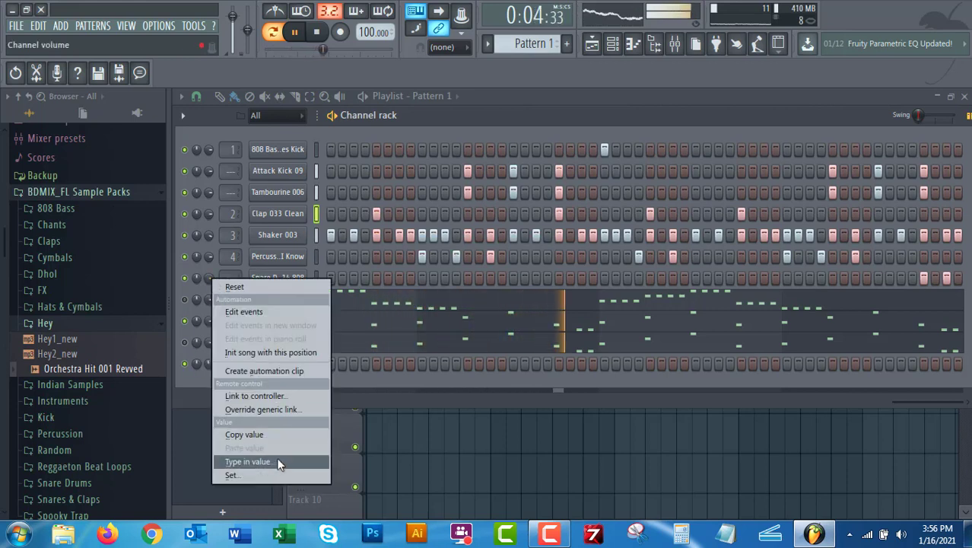
click(277, 462)
key(Return)
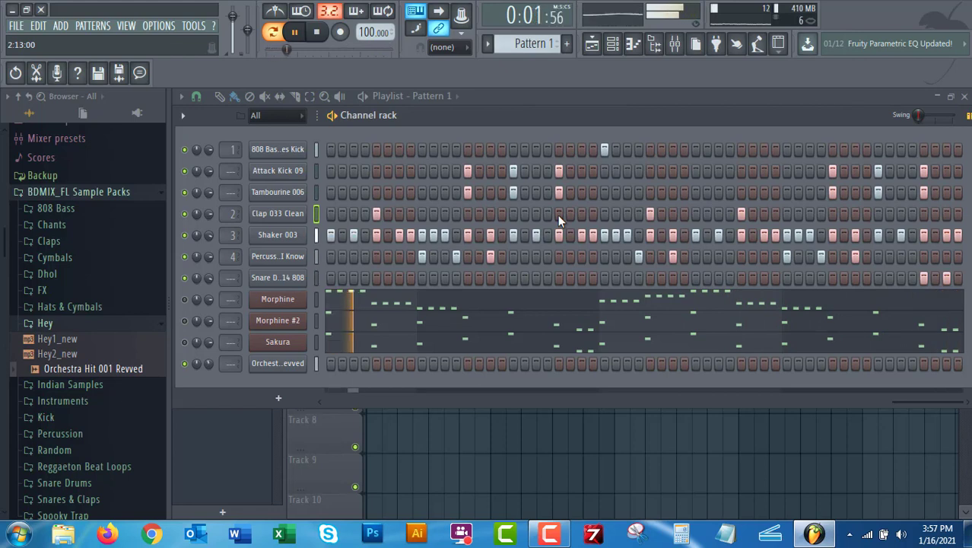
- Set the Clap 033 Clean channel's volume to 0.8
right_click(198, 213)
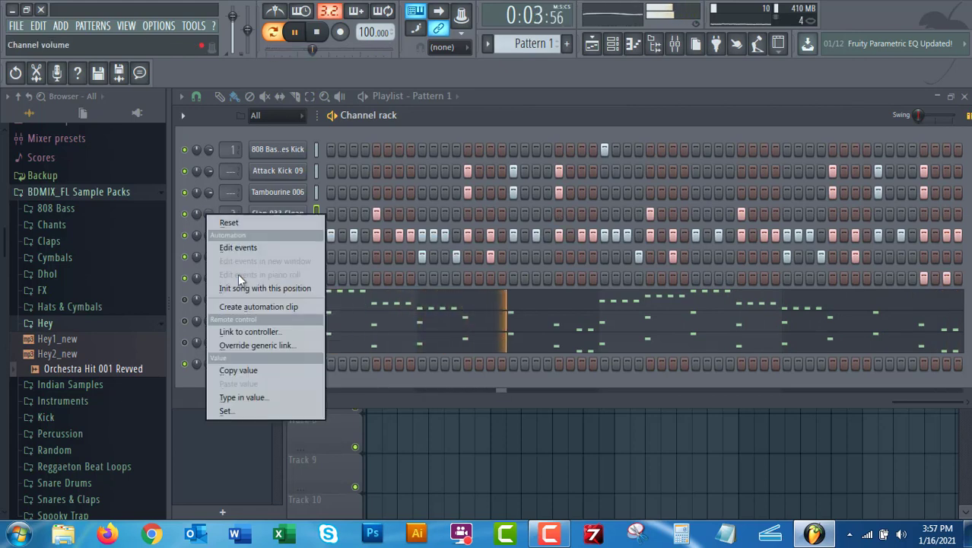
click(255, 401)
text(0.6)
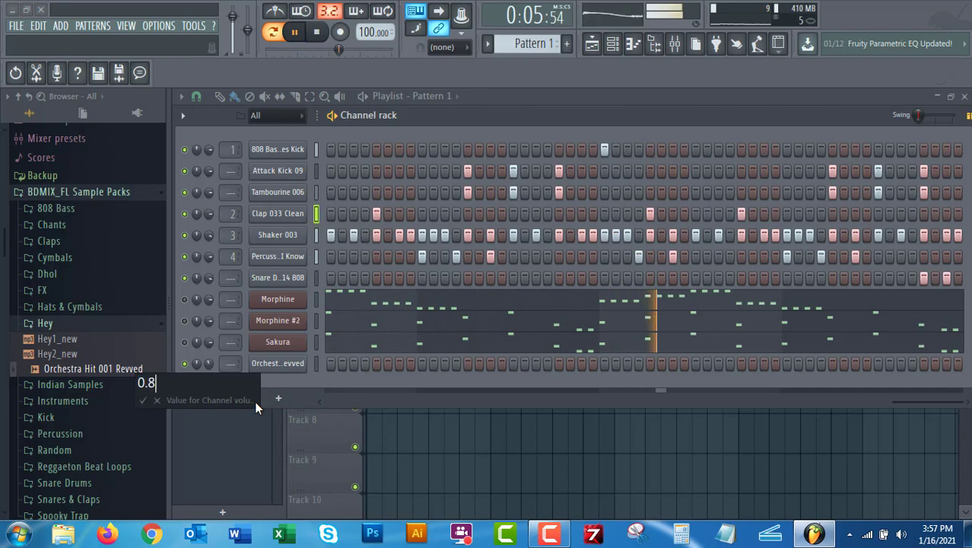
key(Return)
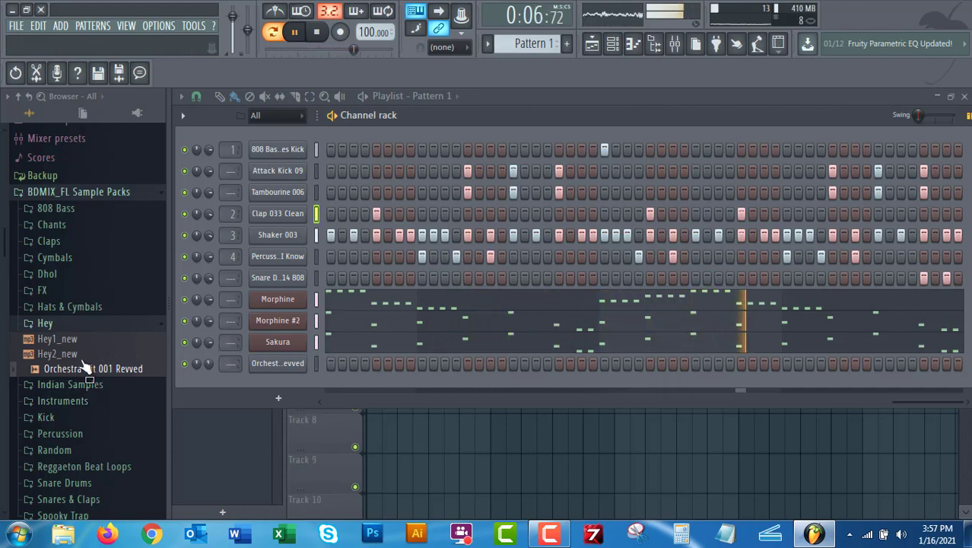
- Add the Hey2_new sample as a new channel below the orchestra hit and replace its instrument with Morphine
drag(65, 353, 251, 400)
right_click(300, 385)
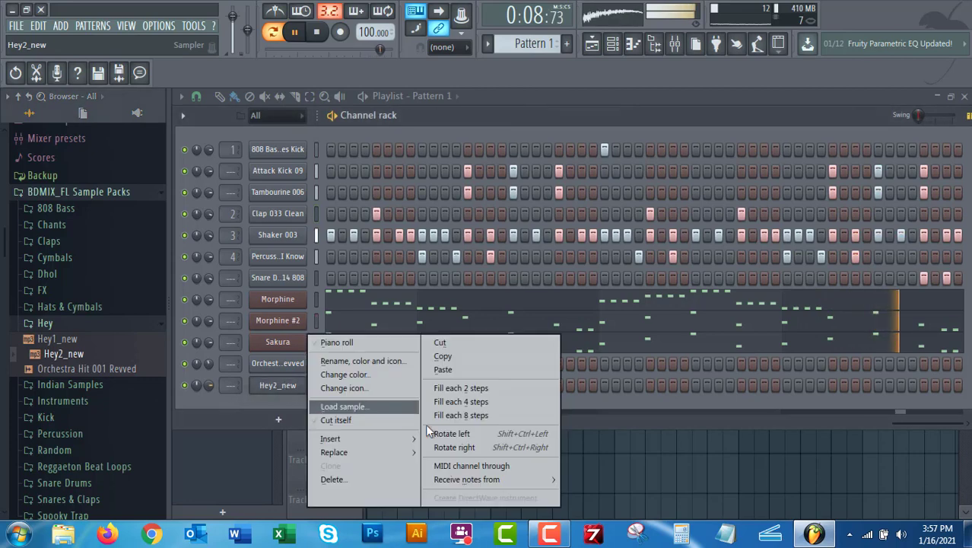
mouse_move(397, 454)
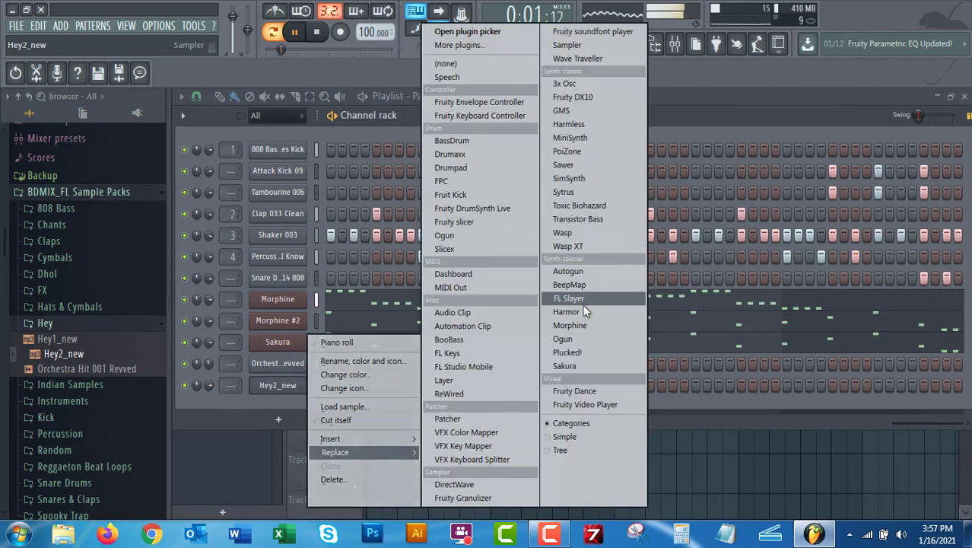
click(567, 325)
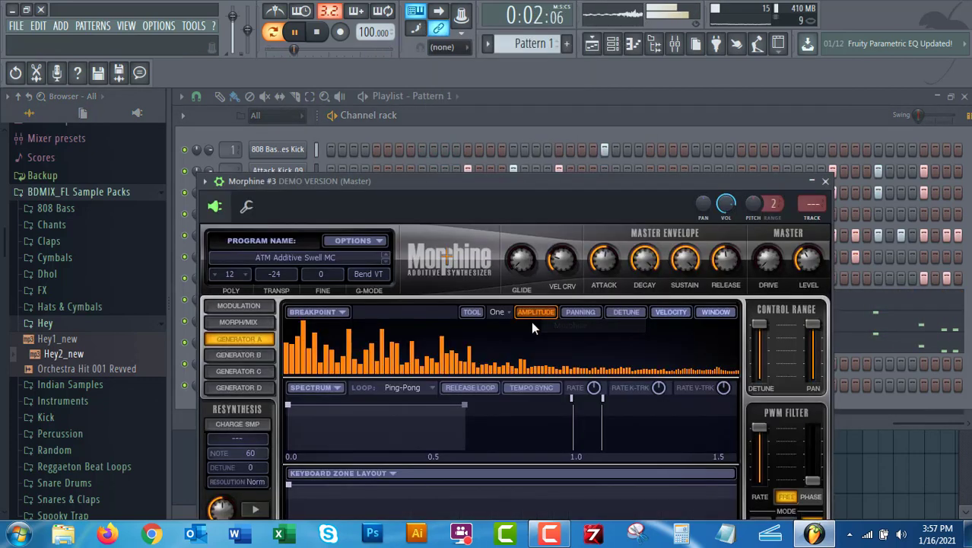
- Load the LED PWM Filter MC preset from the (04) Leads bank into Morphine #3 and close the instrument
click(331, 257)
click(410, 387)
click(582, 409)
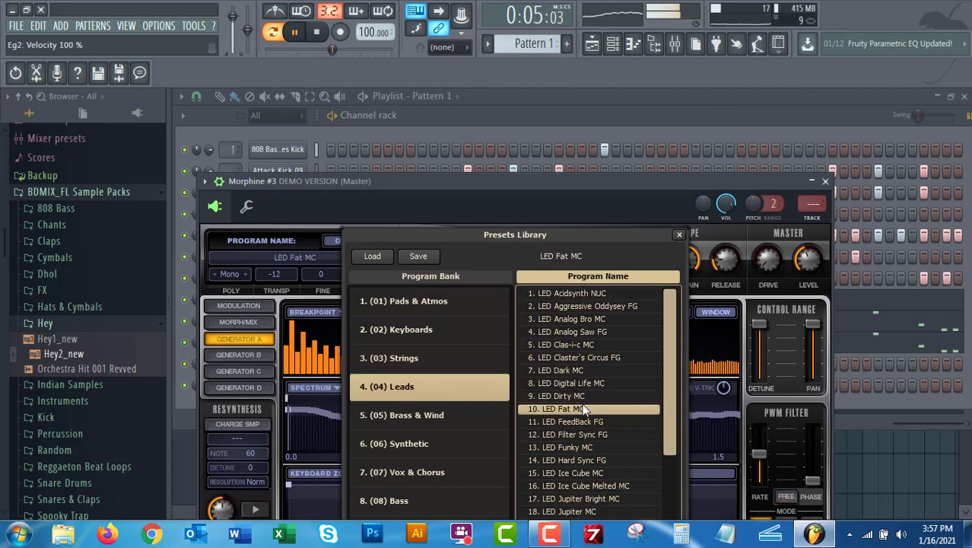
scroll(584, 411, down, 1)
scroll(570, 483, down, 2)
click(562, 499)
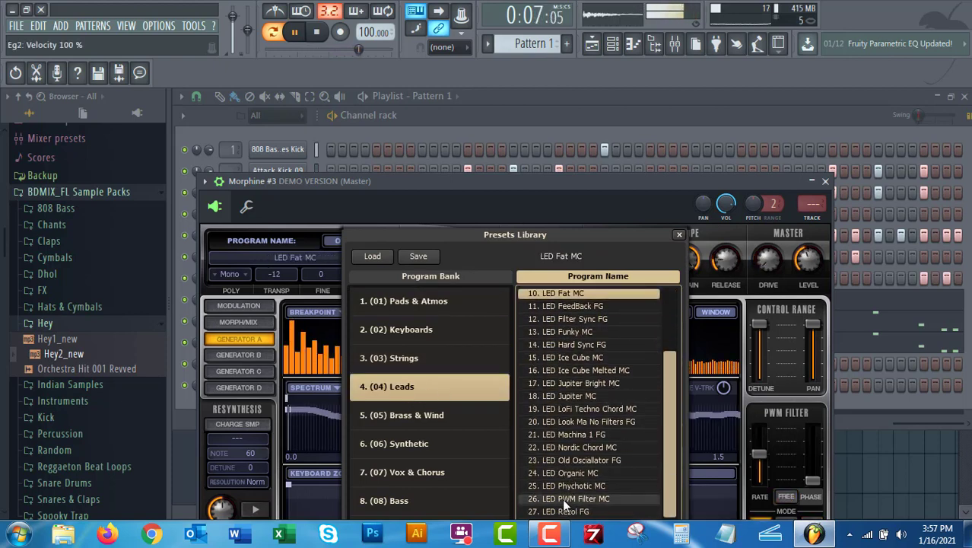
double_click(562, 498)
click(826, 181)
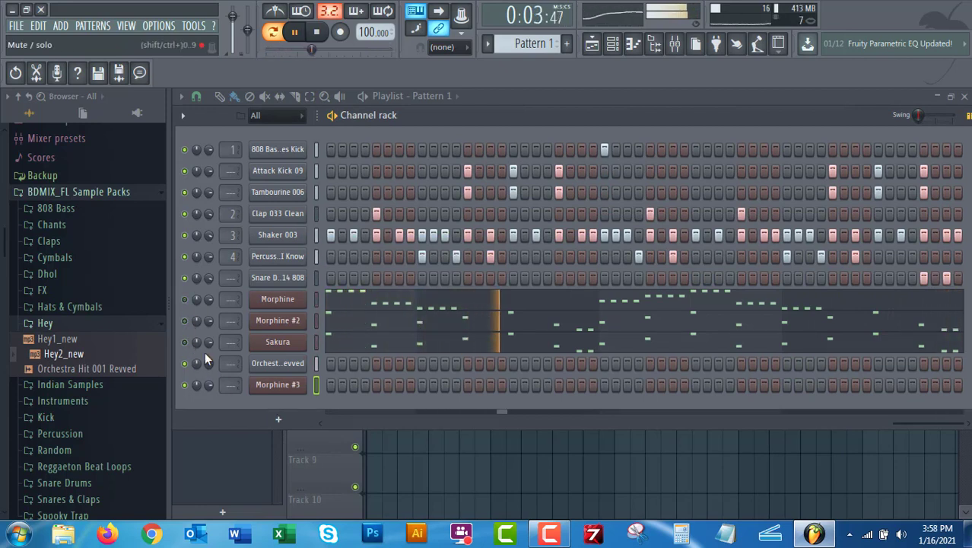
- Record two rising and falling runs between C5 and E6 on Morphine #3, stop recording, and play the take back
click(340, 31)
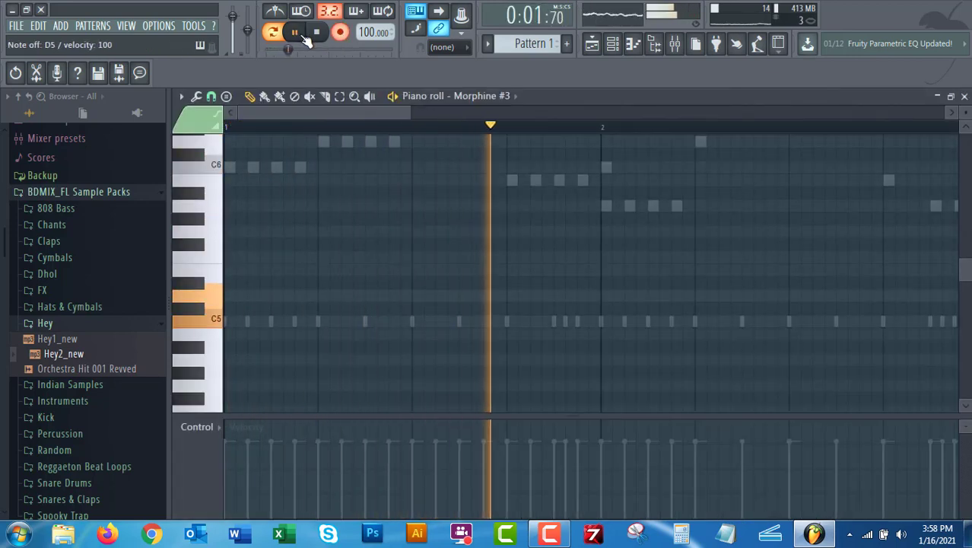
key(F6)
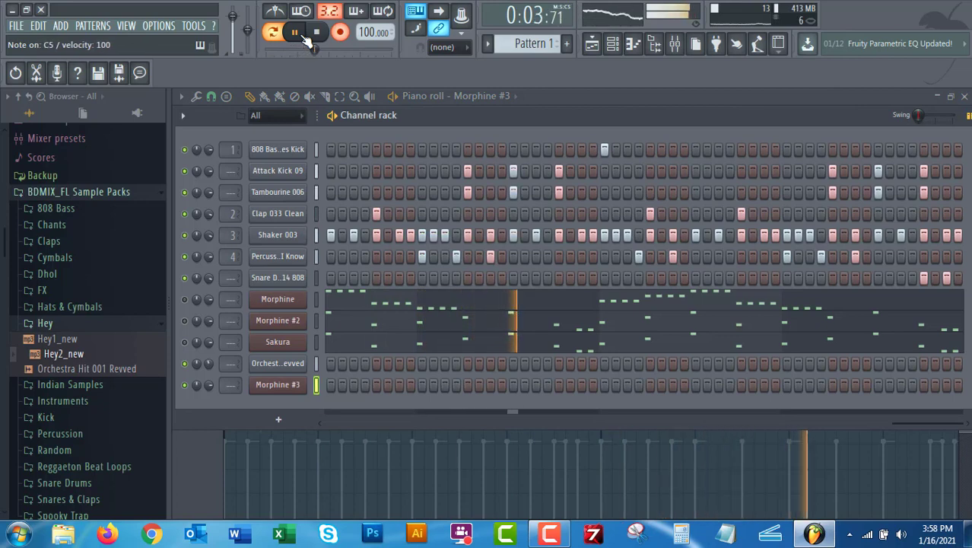
key(space)
key(F6)
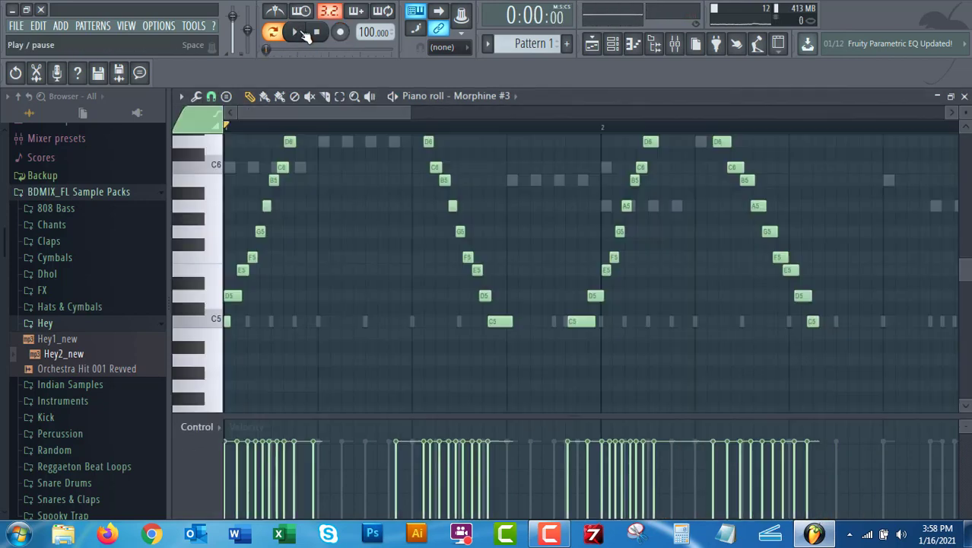
key(space)
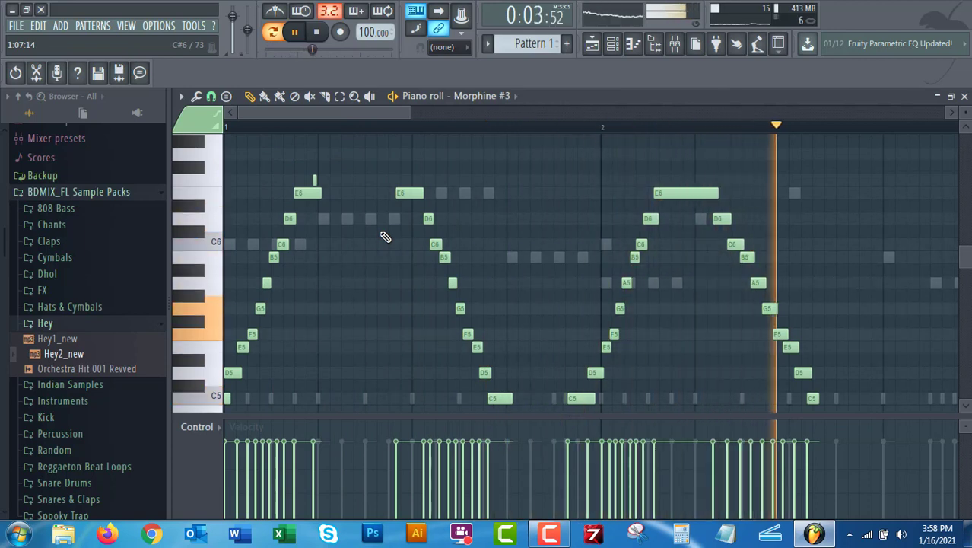
click(323, 34)
click(301, 39)
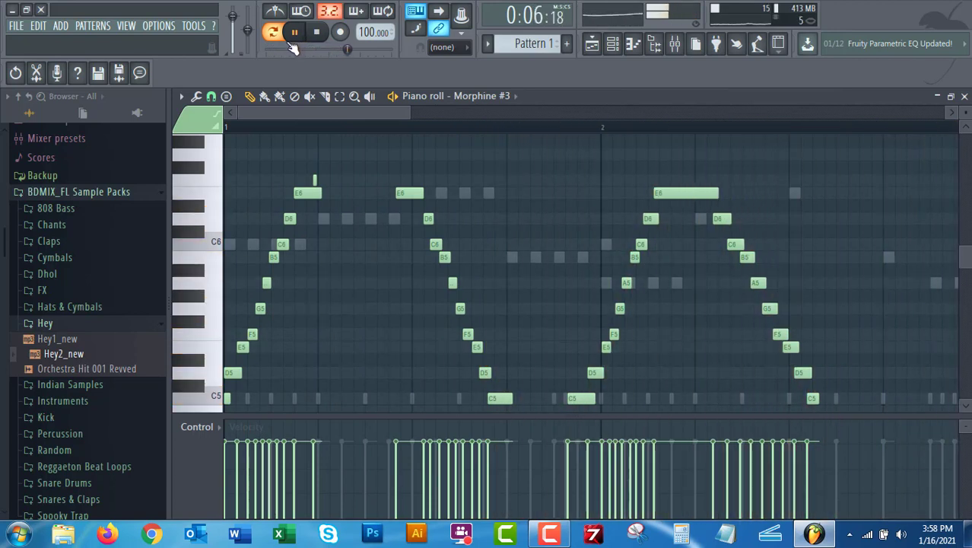
- Delete the recorded first run of Morphine #3 notes in bar 1, keeping only the opening C5
scroll(304, 312, down, 3)
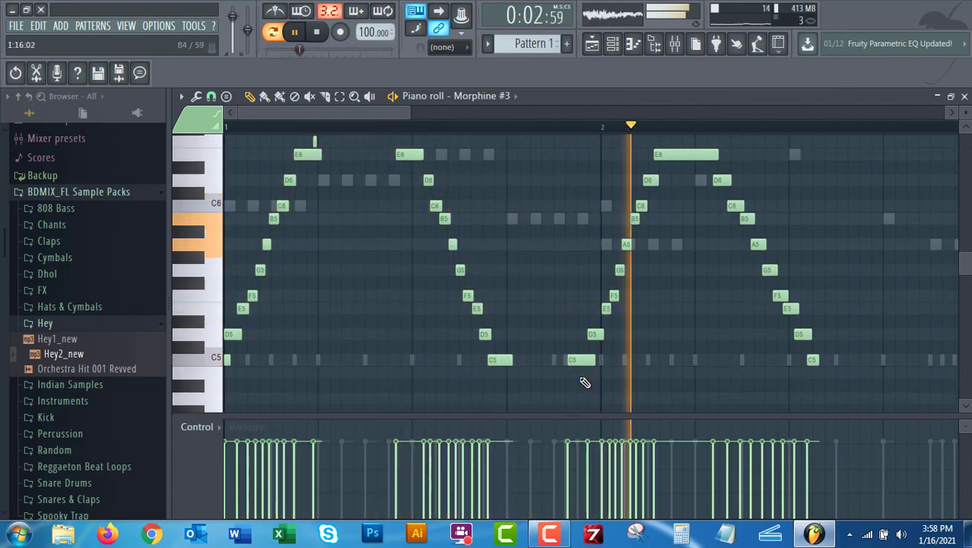
right_click(500, 359)
right_click(452, 244)
right_click(445, 218)
right_click(435, 205)
right_click(428, 179)
right_click(409, 154)
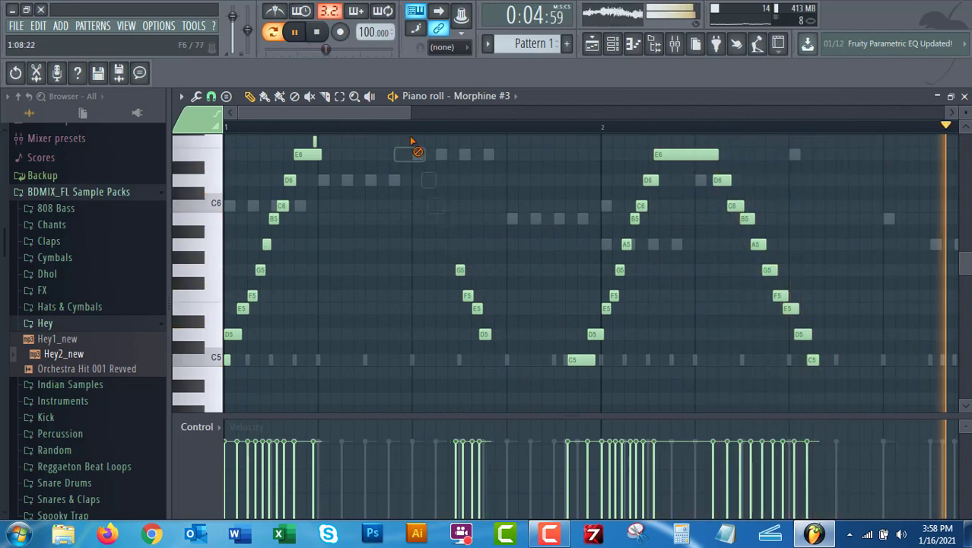
right_click(315, 142)
right_click(308, 154)
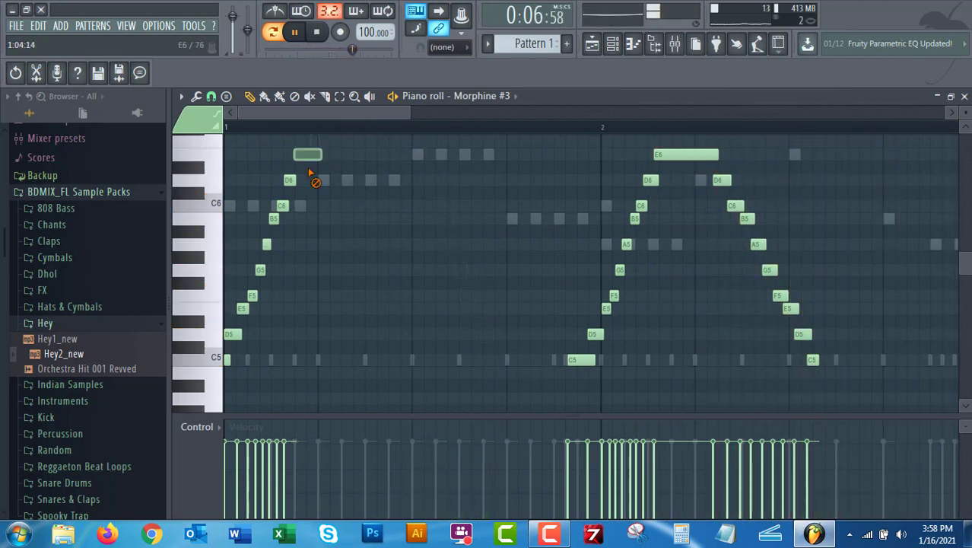
right_click(289, 180)
right_click(282, 205)
right_click(274, 218)
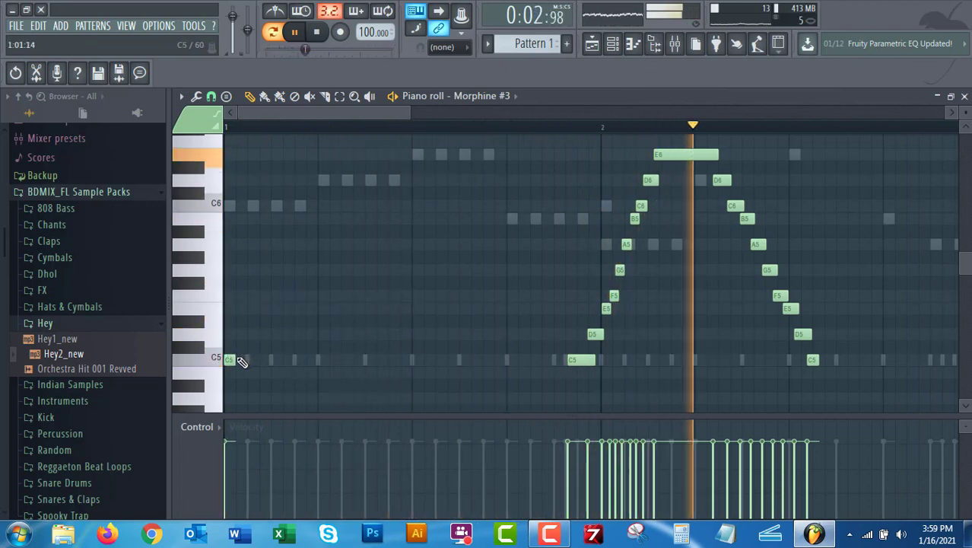
- Draw an evenly spaced rising run after the opening C5: D5, E5, F#5, G#5, A#5, C6 and D6, ending on a long E6 at 1:05:00
click(239, 334)
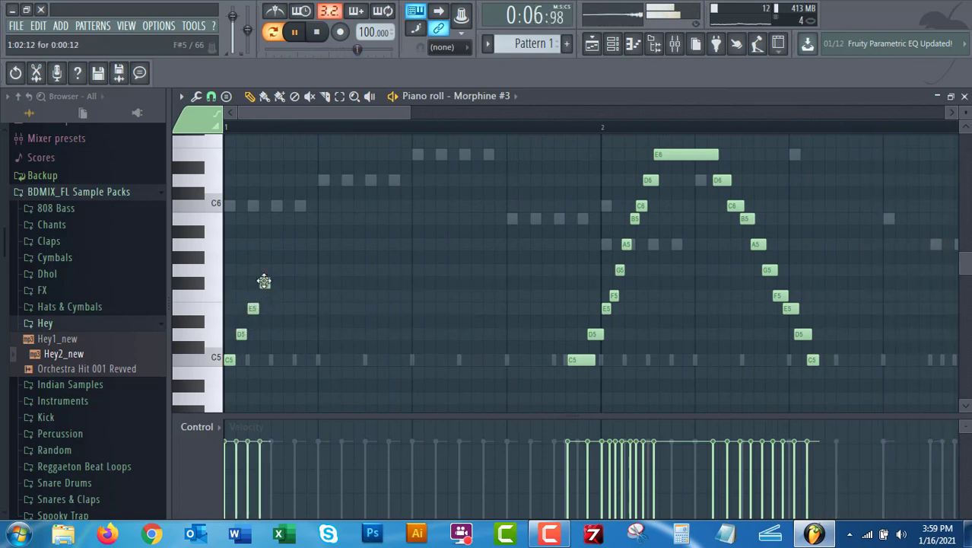
click(287, 231)
click(300, 205)
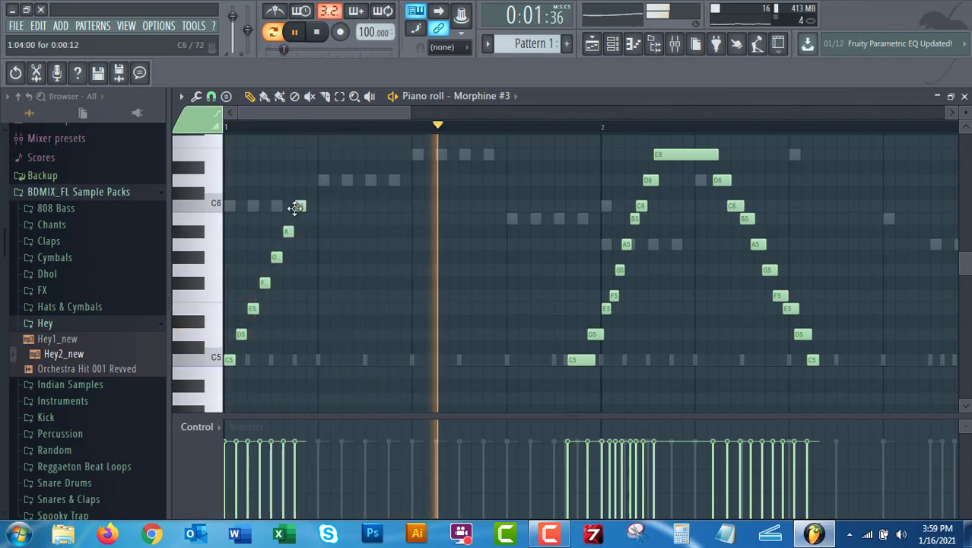
click(311, 179)
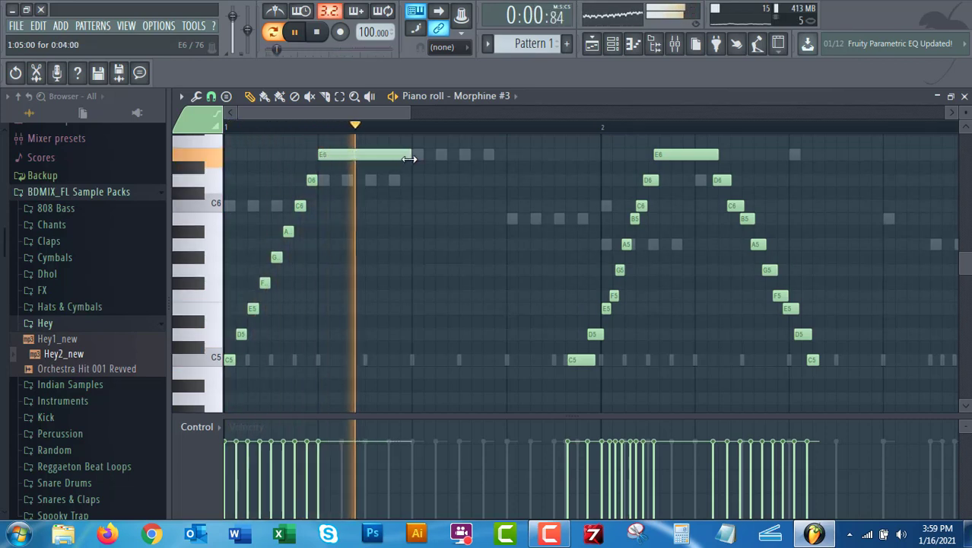
drag(408, 158, 366, 158)
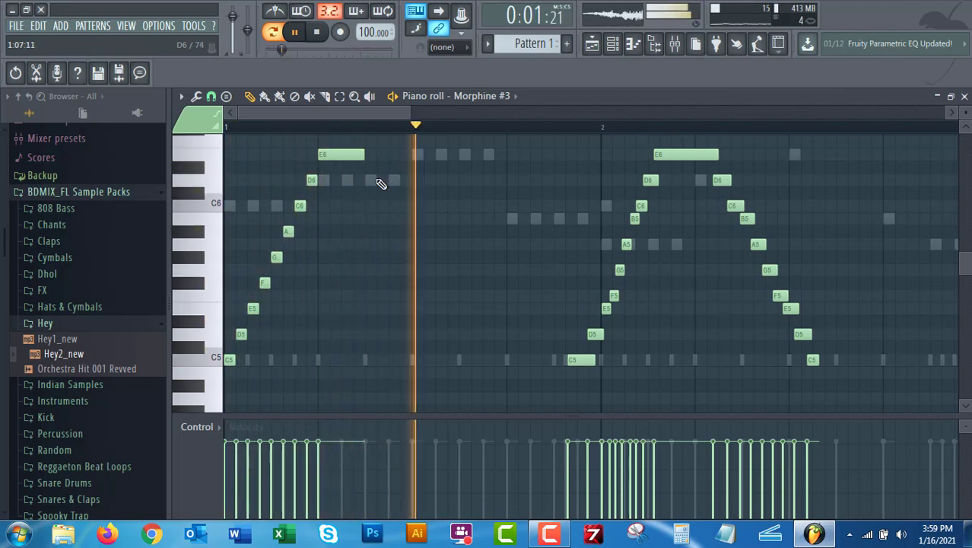
drag(365, 156, 381, 157)
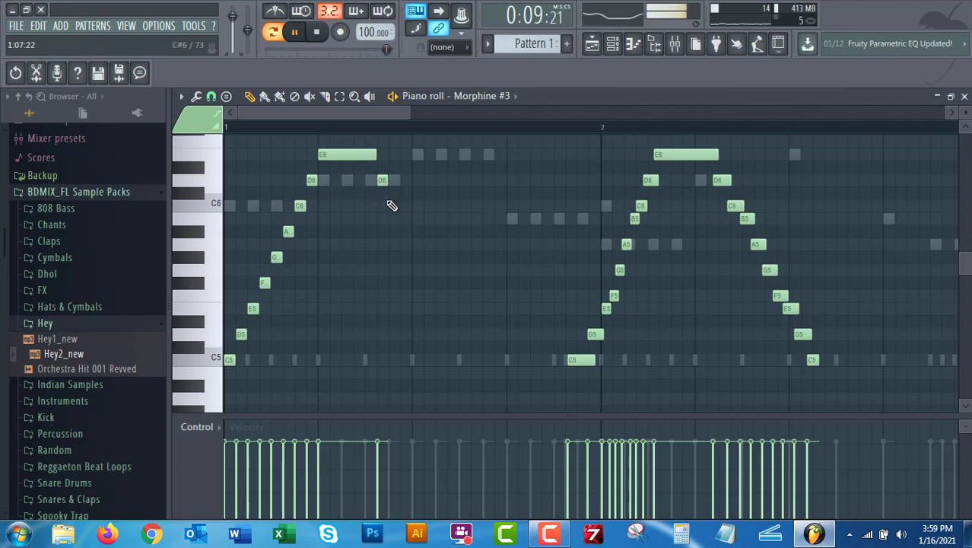
- Draw the mirrored falling run in bar 1 through D6, C6, A#5, G#5, F#5, E5, D5 and C5, and check the playback
click(391, 205)
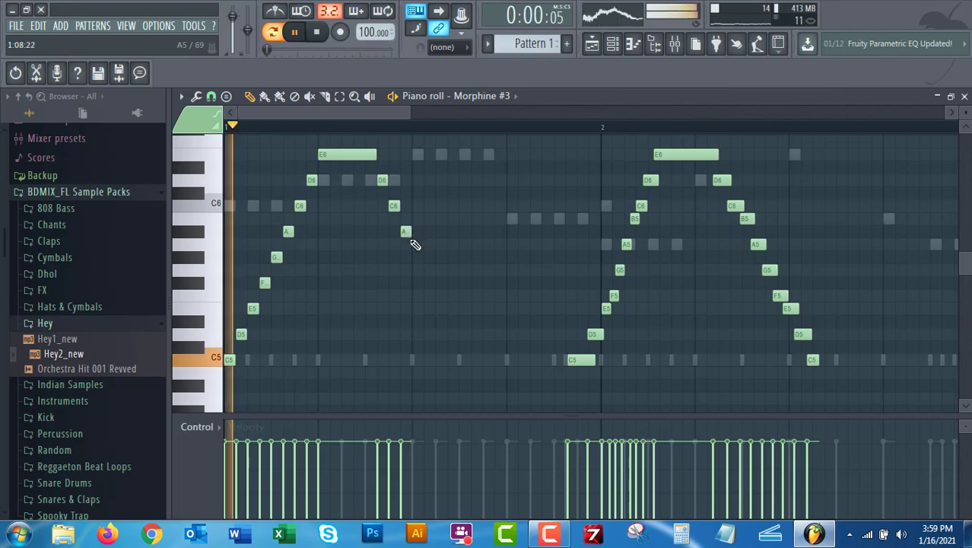
click(417, 256)
click(428, 282)
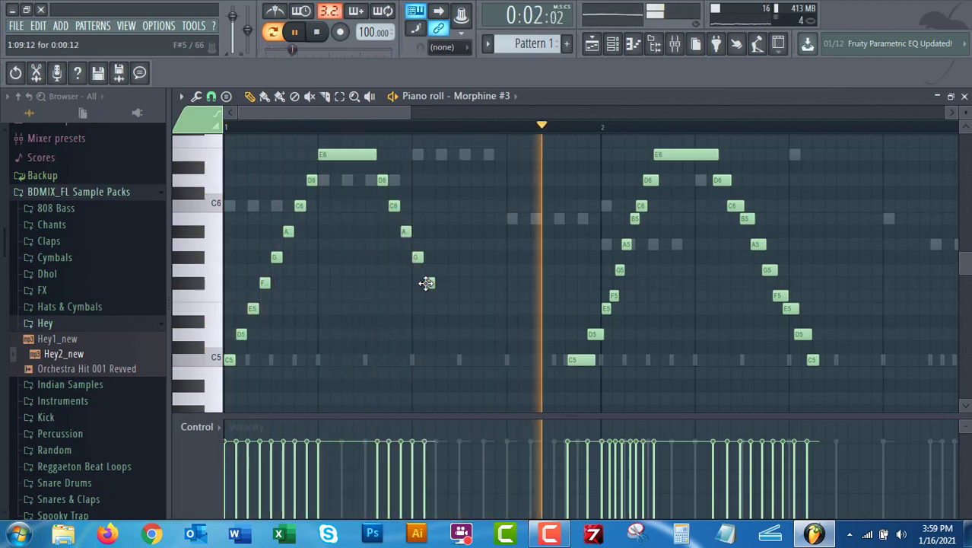
click(440, 309)
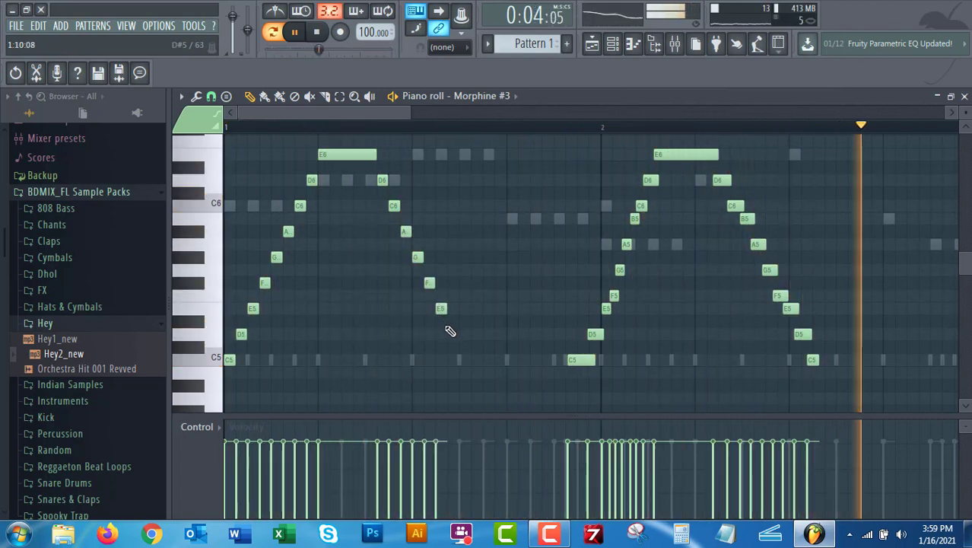
click(449, 336)
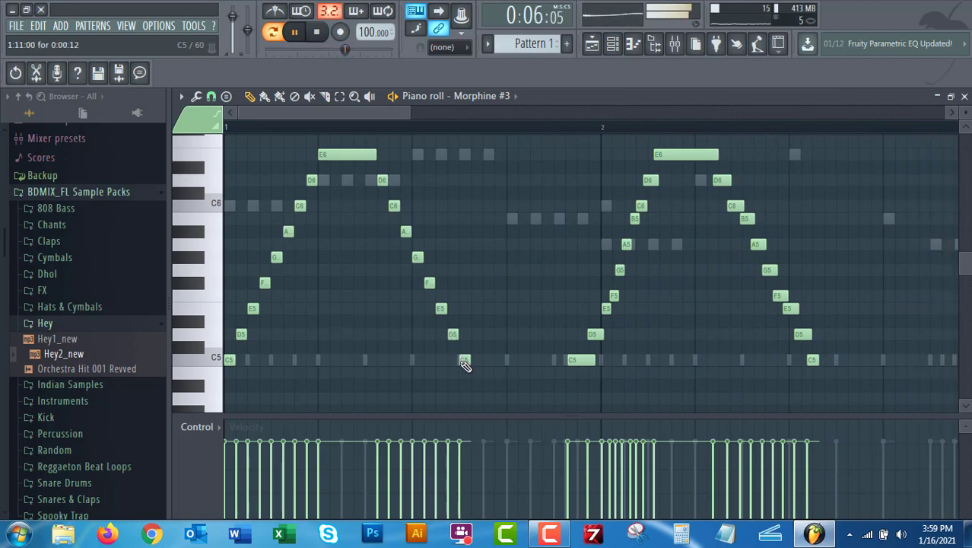
click(297, 34)
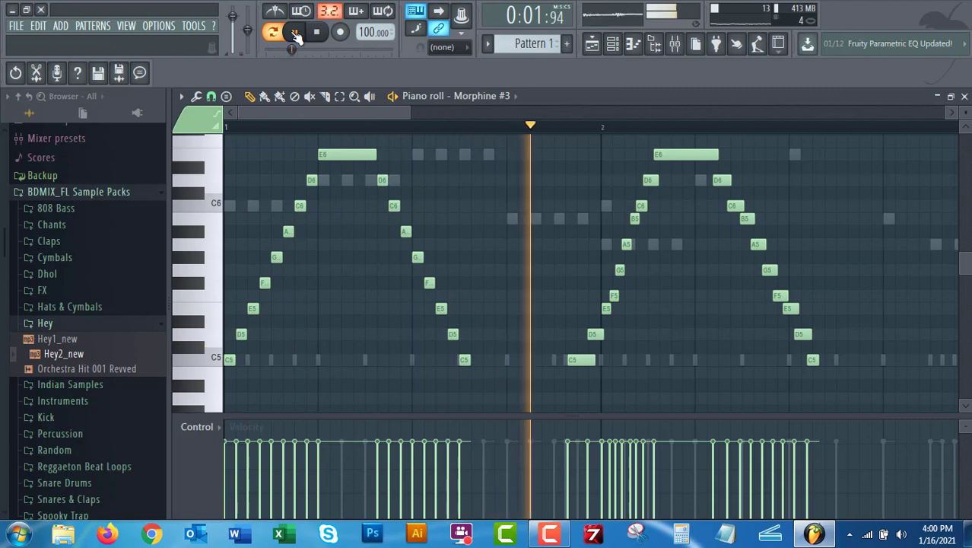
- Delete every note of the second recorded run around bar 2 in Morphine #3's piano roll
right_click(581, 359)
right_click(595, 334)
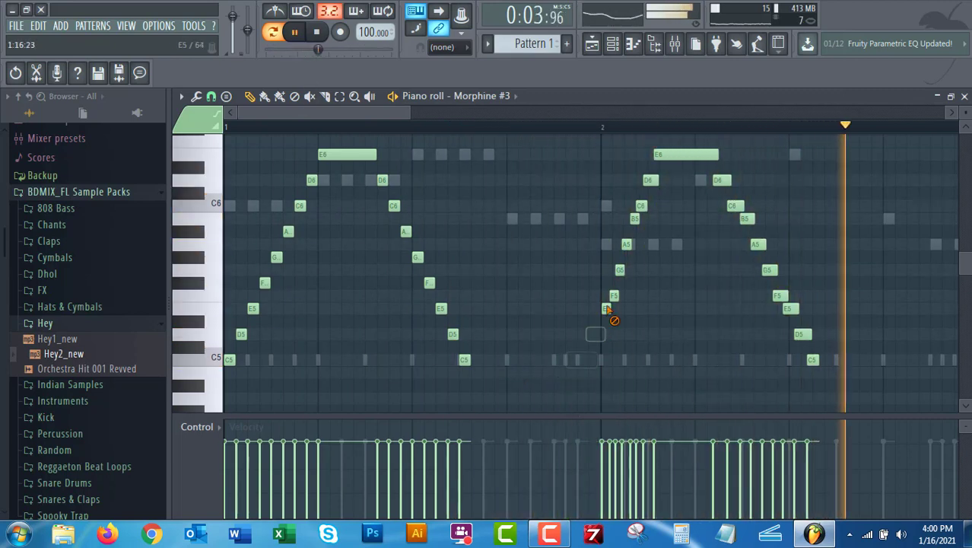
right_click(606, 308)
right_click(614, 295)
right_click(620, 269)
right_click(635, 218)
right_click(641, 205)
right_click(649, 179)
right_click(685, 155)
right_click(721, 180)
right_click(734, 205)
right_click(757, 243)
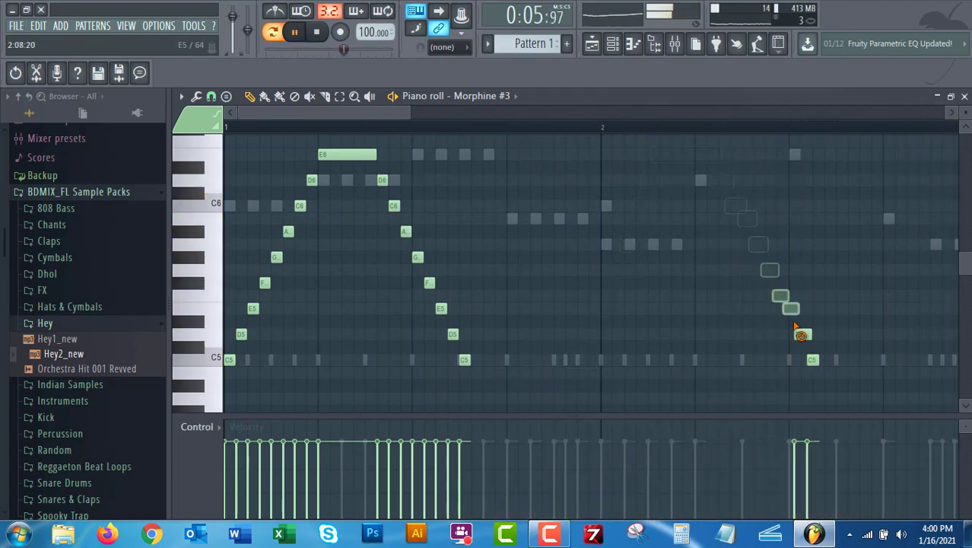
right_click(769, 270)
right_click(777, 295)
right_click(790, 308)
right_click(803, 334)
right_click(813, 359)
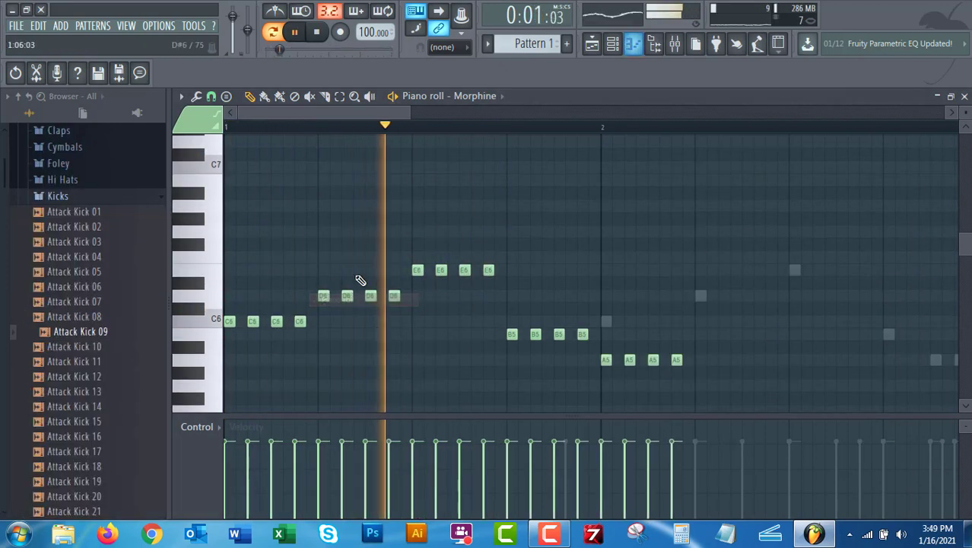
- Return from the Morphine piano roll to the channel rack and select the Morphine #2 channel to view its notes
drag(360, 117, 289, 152)
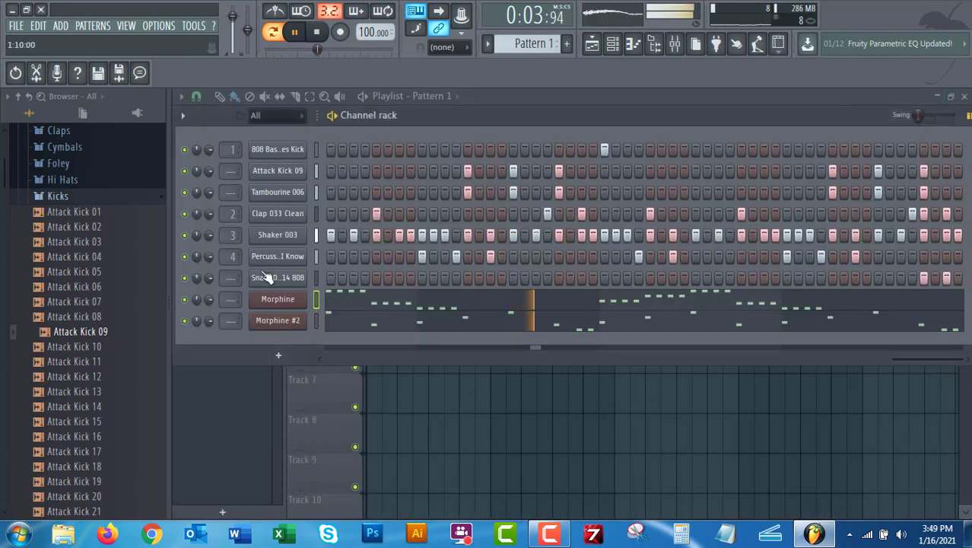
key(F7)
right_click(286, 323)
click(320, 320)
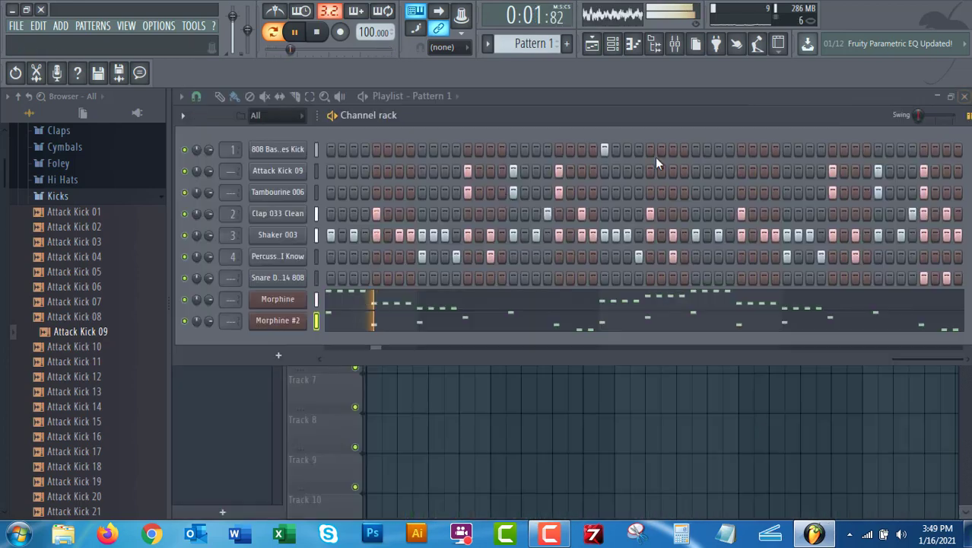
- Mute the Morphine channel, check Morphine #2's synthesizer settings, and return to the channel rack
key(F7)
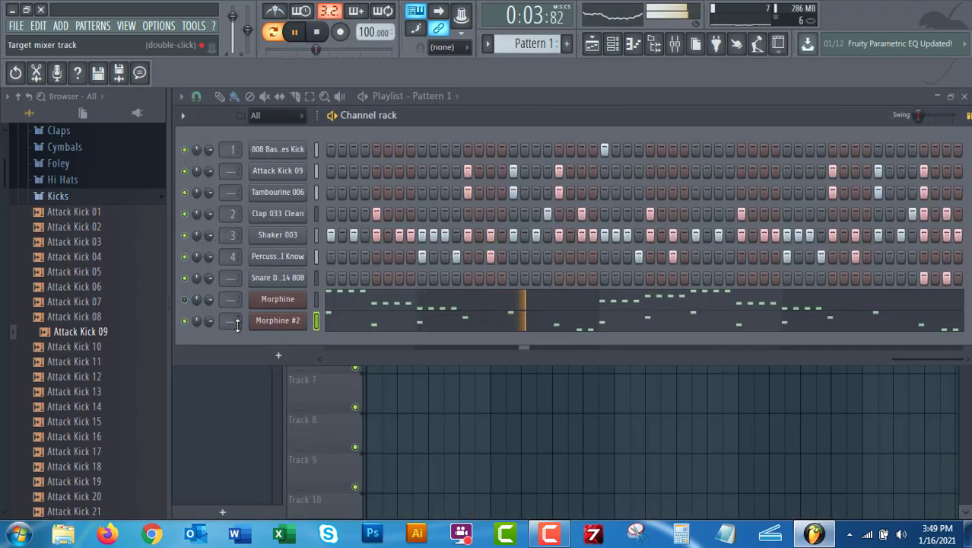
click(272, 321)
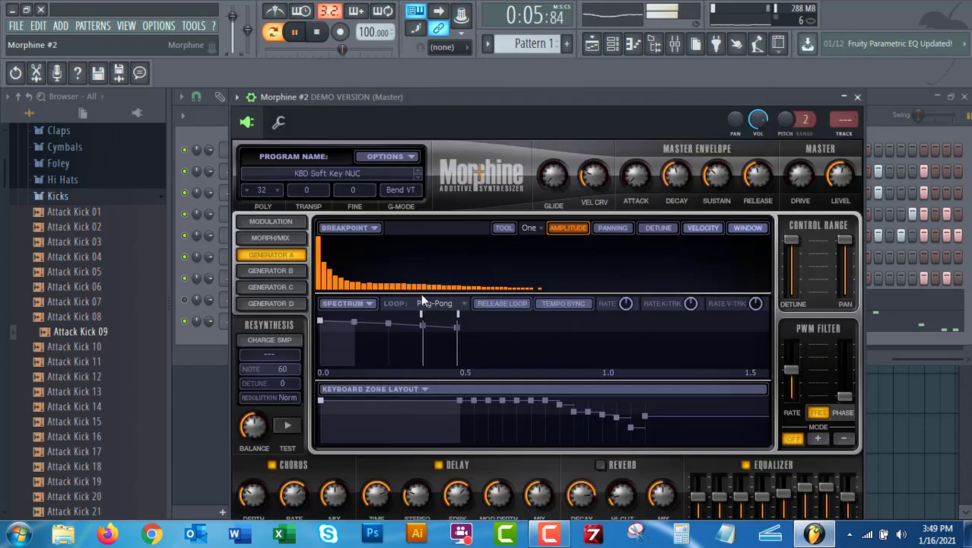
click(857, 98)
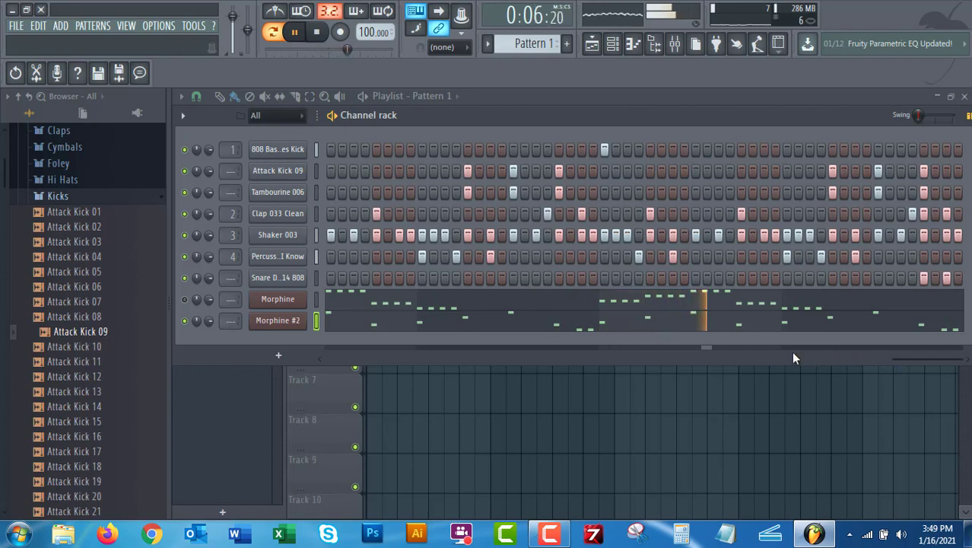
- Compare the beat with Morphine, Morphine #2, Shaker 003 and the percussion channel muted, starting from the pattern's first bar
click(184, 300)
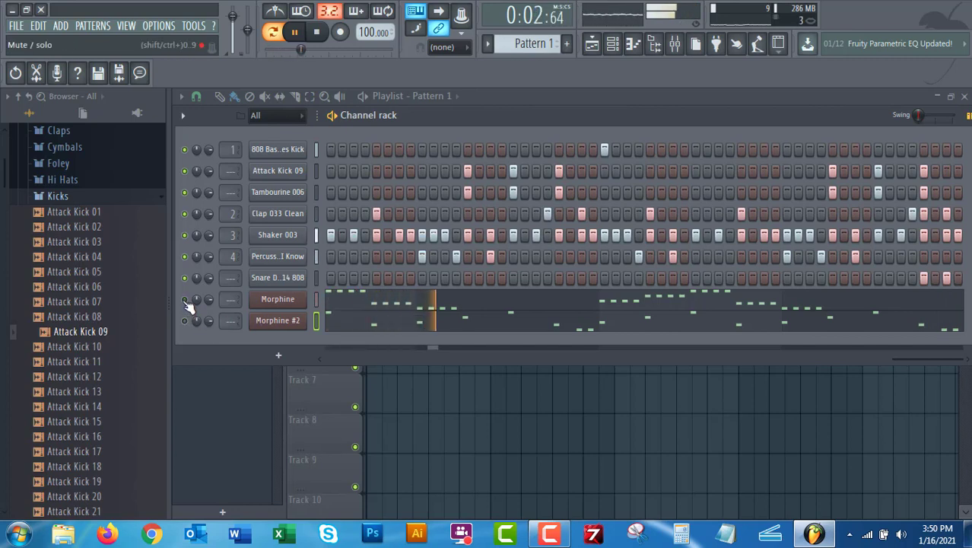
click(183, 300)
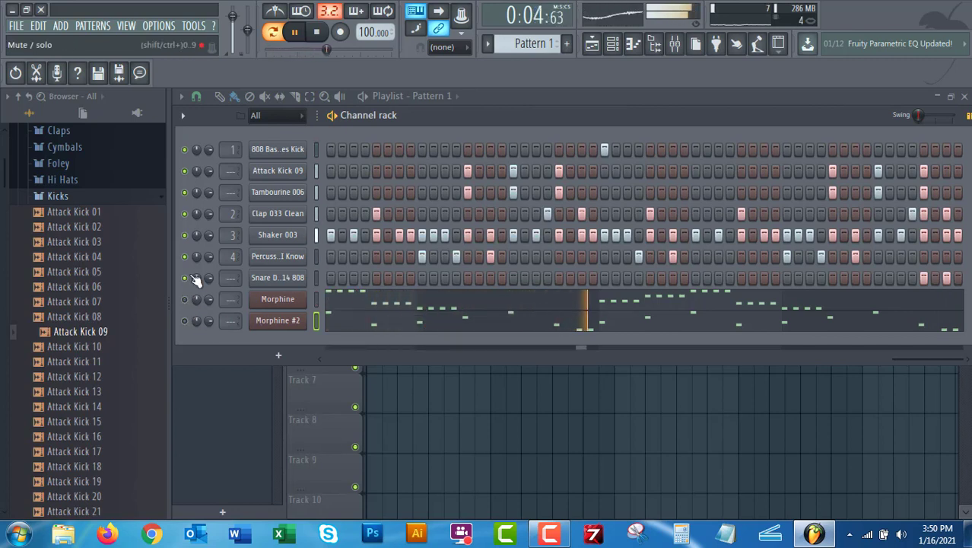
click(184, 235)
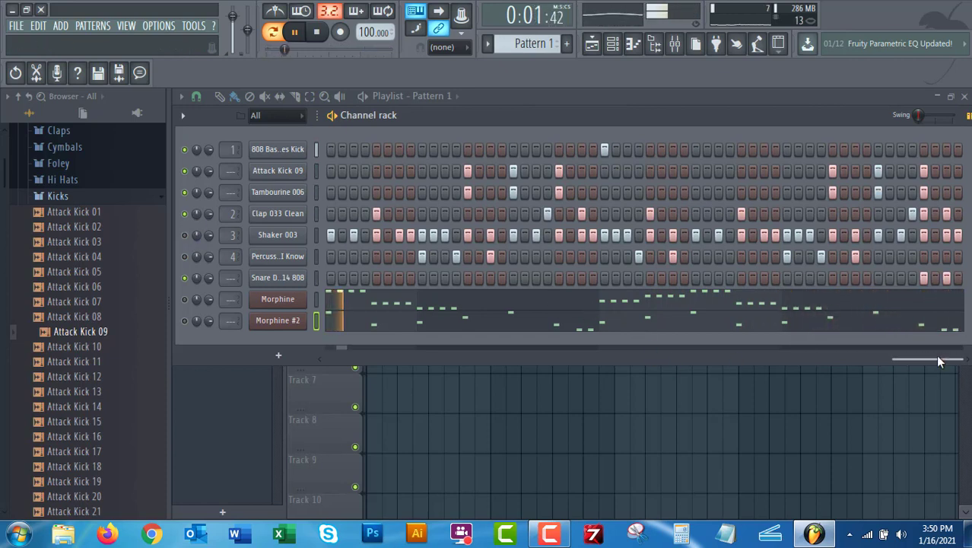
drag(939, 359, 372, 346)
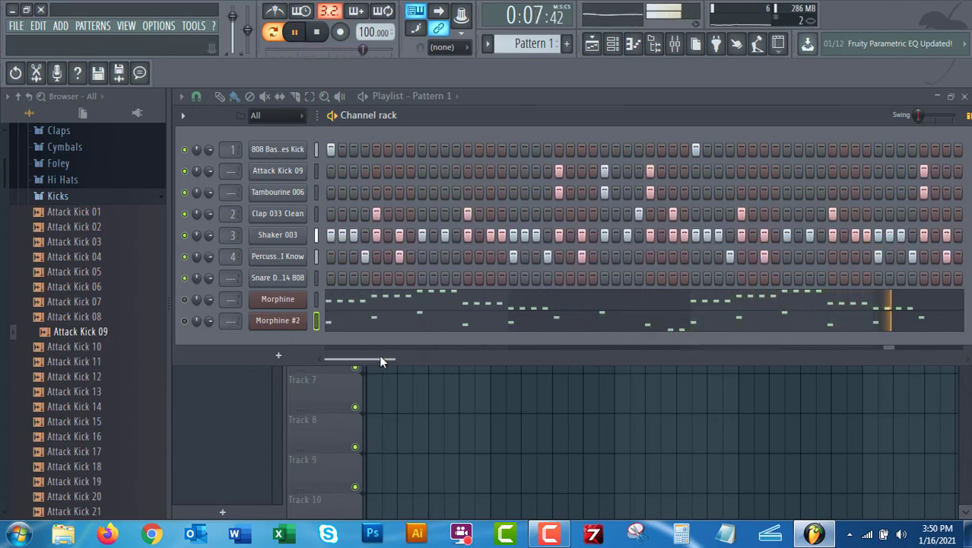
- Examine the Shaker 003 notes in the piano roll and return to the channel rack
right_click(294, 237)
click(400, 235)
drag(338, 119, 396, 152)
scroll(576, 258, down, 4)
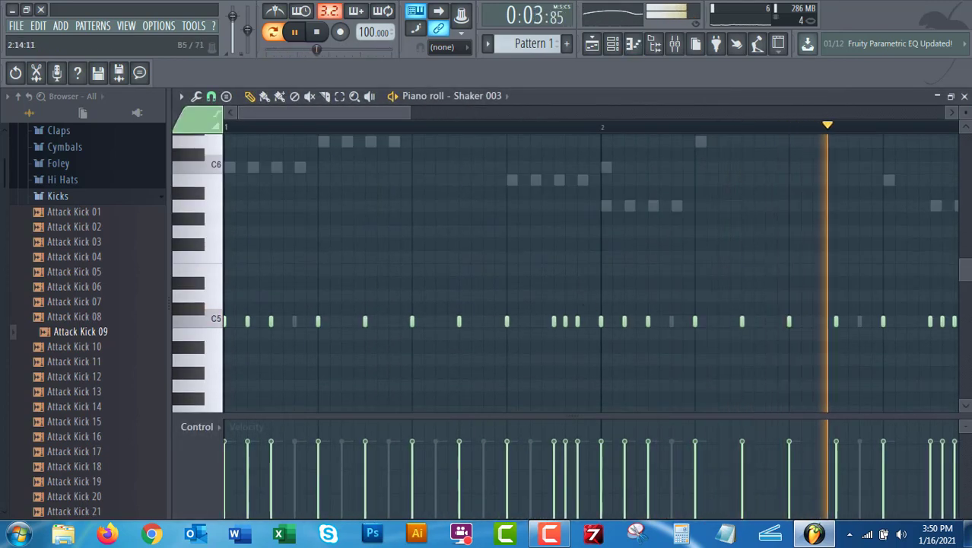
click(965, 97)
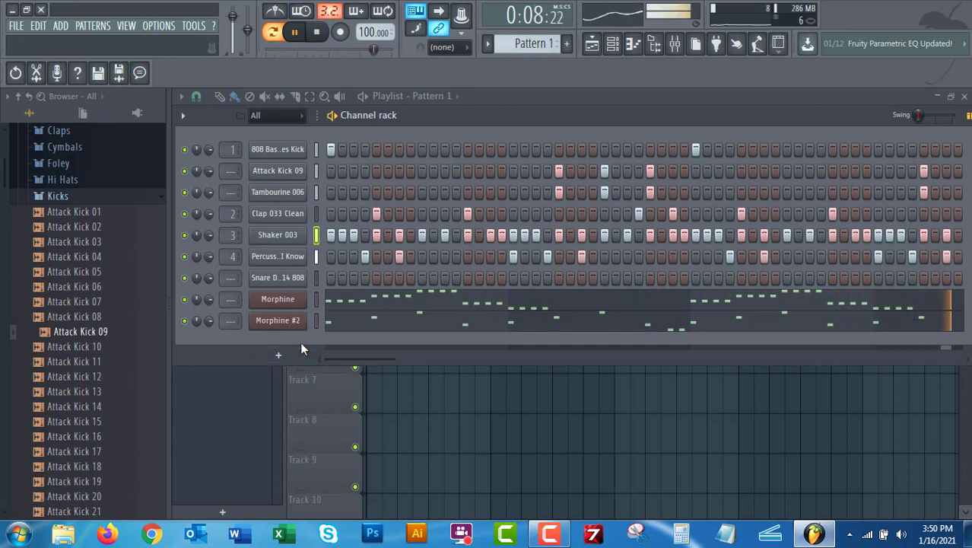
- Preview various Attack Kick samples in the ModeAudio Kicks folder while the pattern plays
click(83, 331)
click(90, 274)
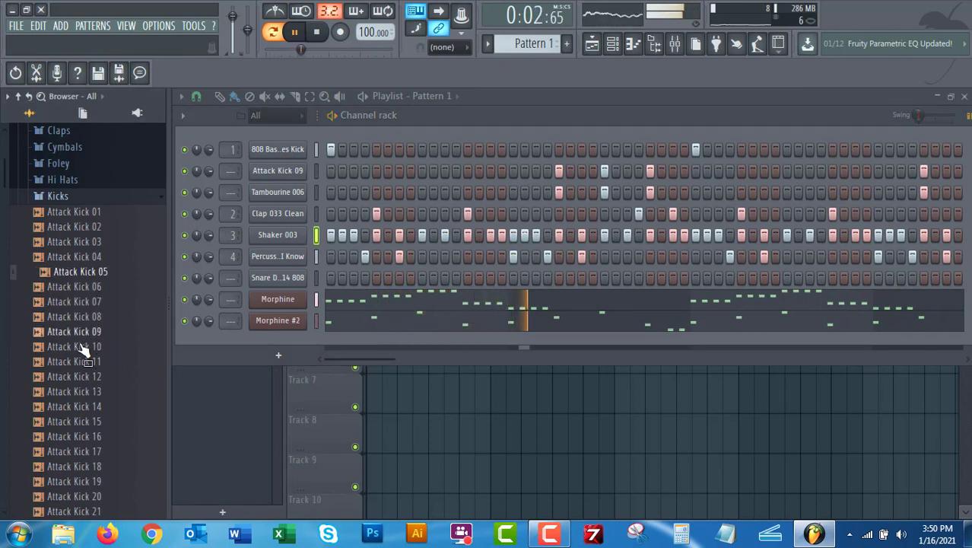
click(76, 376)
scroll(91, 378, down, 4)
click(92, 375)
click(90, 392)
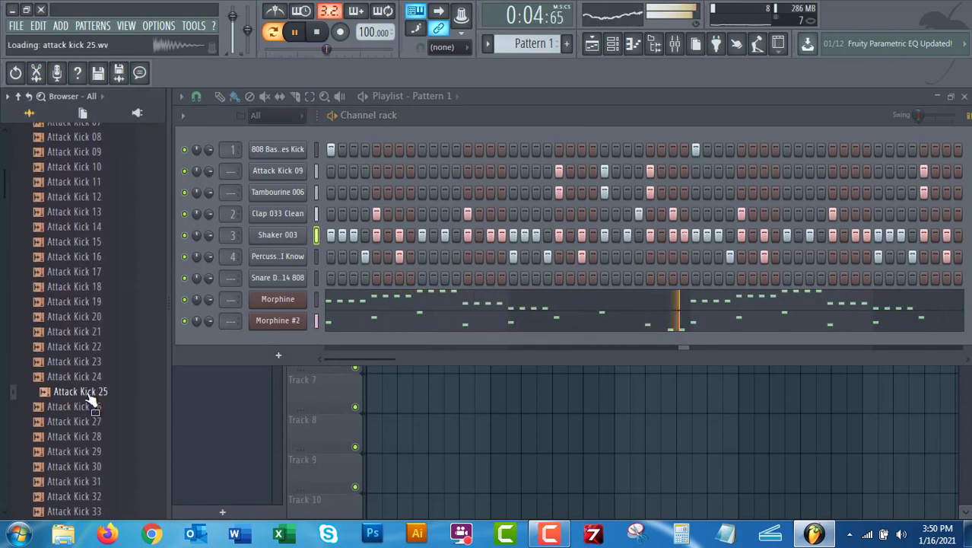
click(87, 408)
click(89, 420)
scroll(96, 373, down, 8)
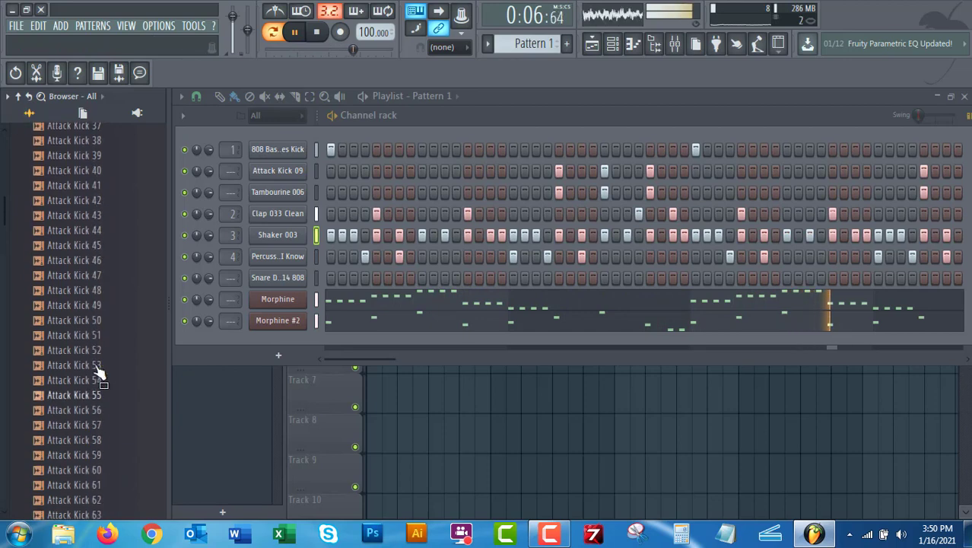
click(97, 364)
scroll(97, 367, up, 15)
scroll(91, 380, down, 1)
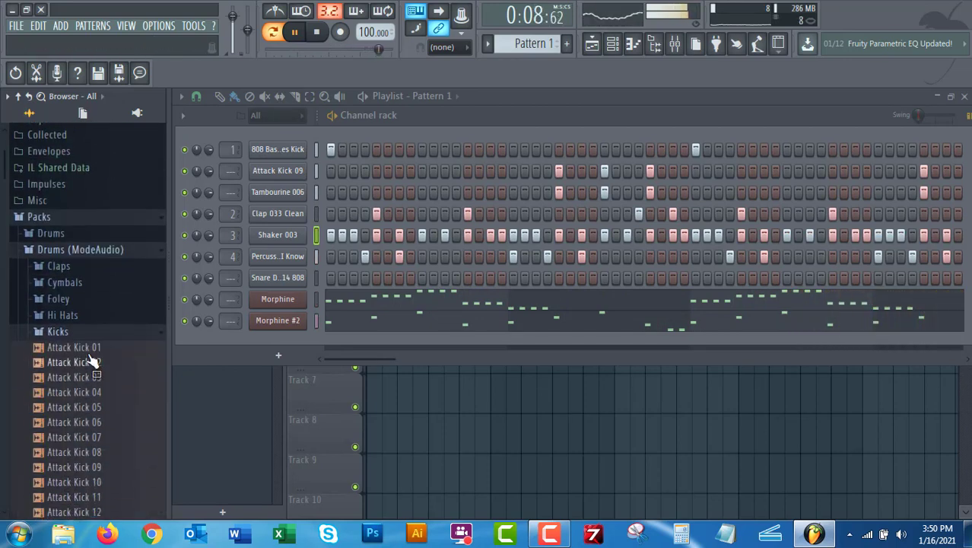
click(91, 338)
scroll(91, 297, up, 4)
scroll(83, 320, up, 1)
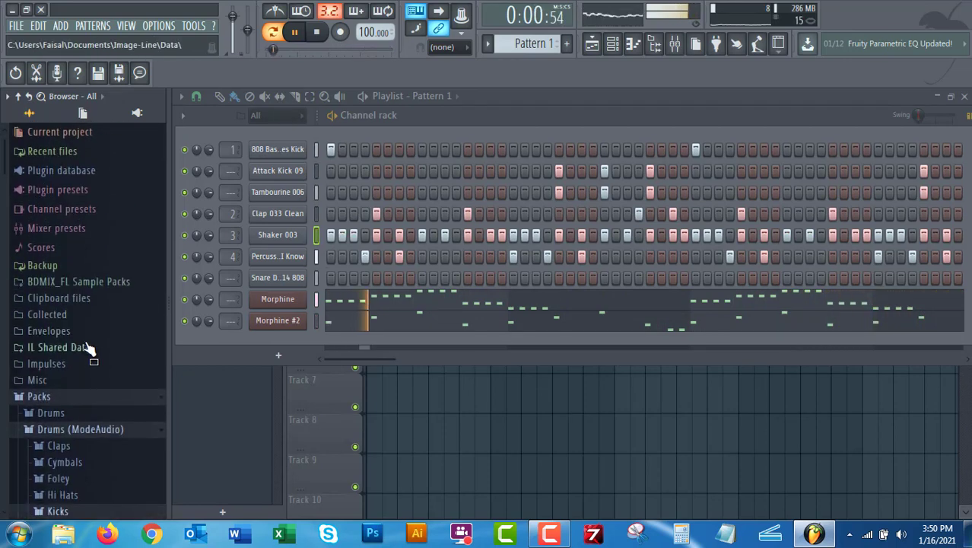
- Open the Chants folder in BDMIX_FL Sample Packs and preview samples between Chant Ahh 001 and Chant Go 014
click(91, 284)
scroll(76, 251, down, 5)
click(52, 207)
click(90, 232)
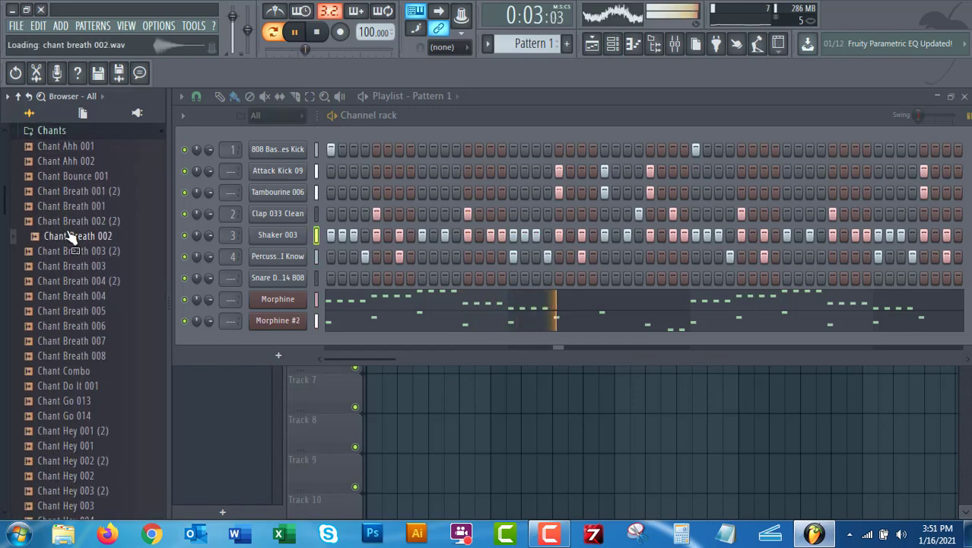
key(Down)
key(Down)
key(Down)
key(Down)
key(Down)
click(76, 161)
key(Up)
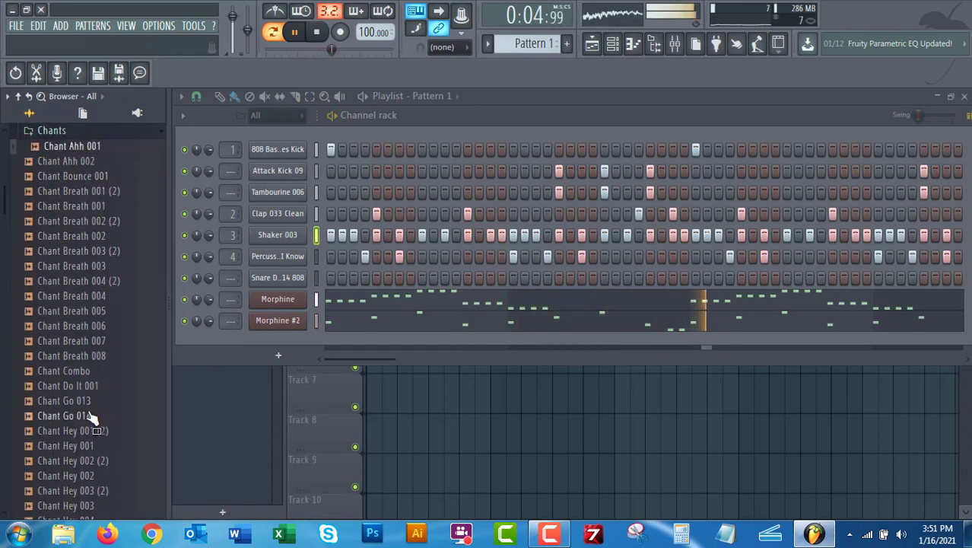
click(91, 415)
key(Up)
key(Up)
key(Up)
- Preview the Chant Hey samples, from Chant Hey 002 through Chant Hey 009, against the playing beat
scroll(91, 428, down, 4)
click(92, 370)
click(90, 340)
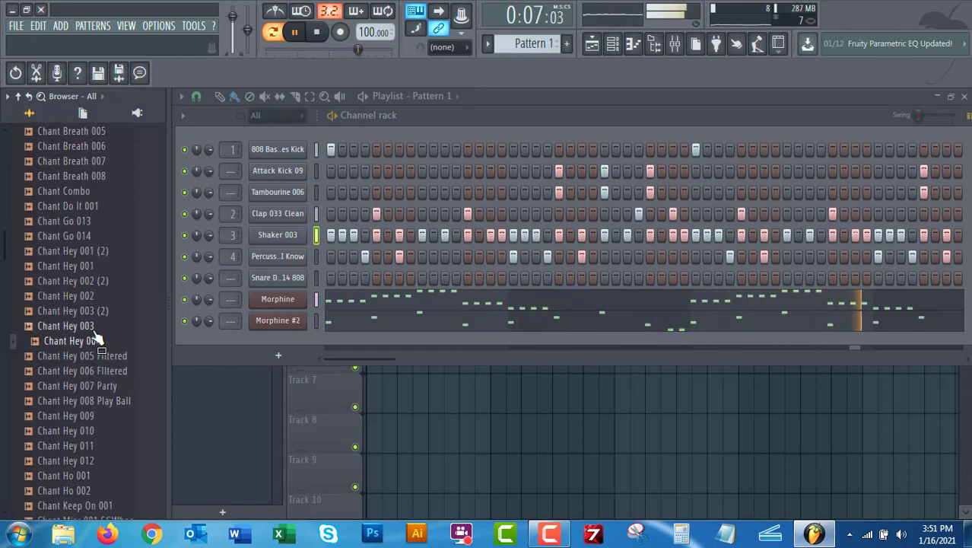
click(91, 371)
click(92, 356)
click(96, 327)
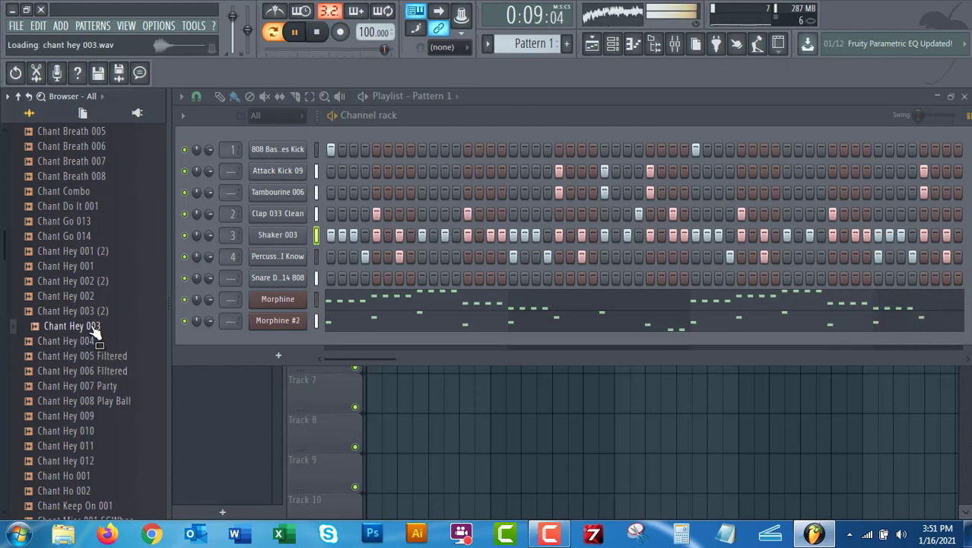
click(96, 343)
click(97, 296)
click(98, 282)
click(97, 310)
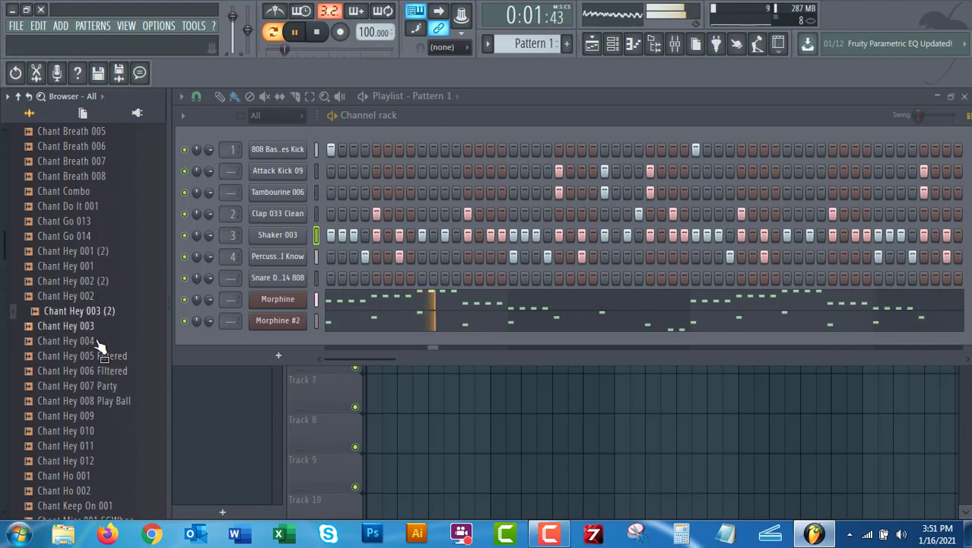
click(97, 356)
click(98, 400)
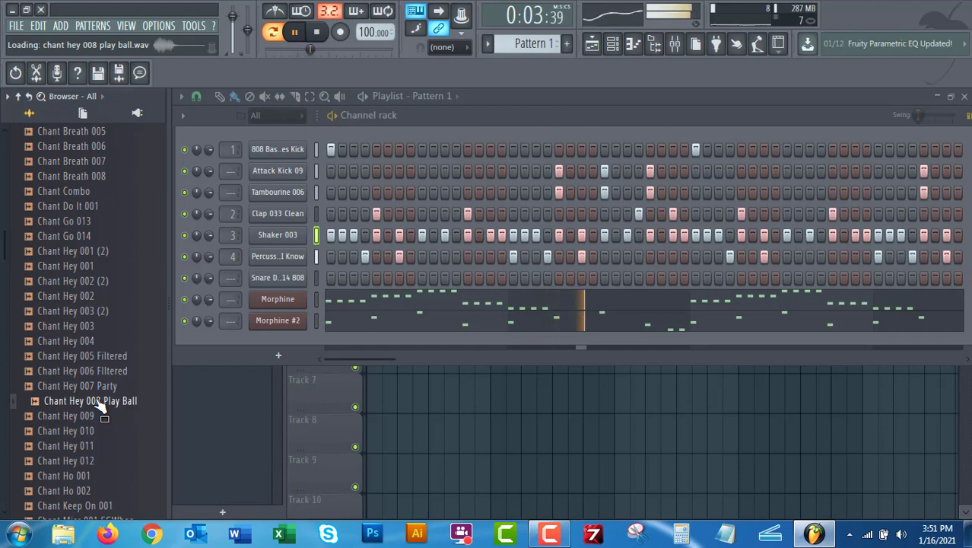
click(97, 416)
- Add Chant Hey 008 Play Ball as a new channel and place hits on every fourth step from step 3 to step 31
drag(98, 400, 275, 342)
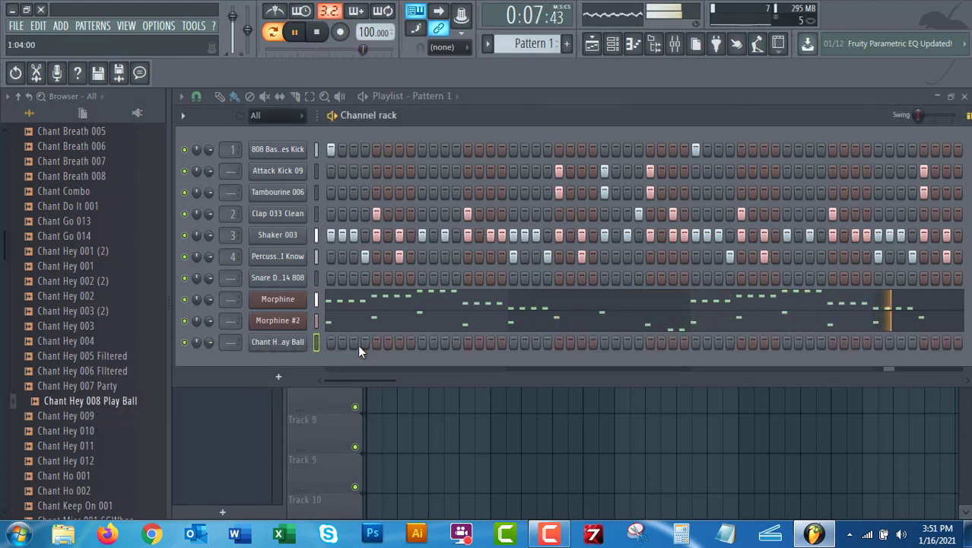
click(354, 342)
click(398, 342)
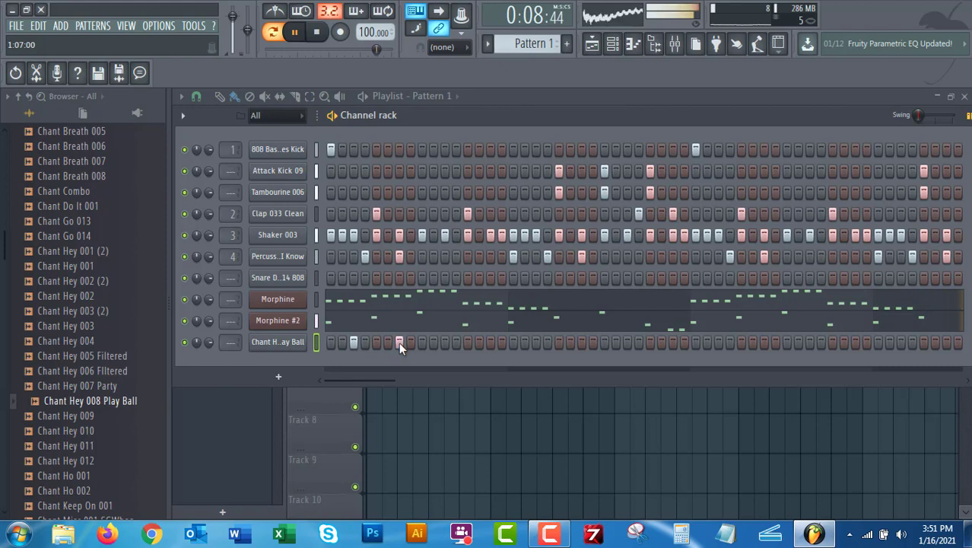
click(489, 345)
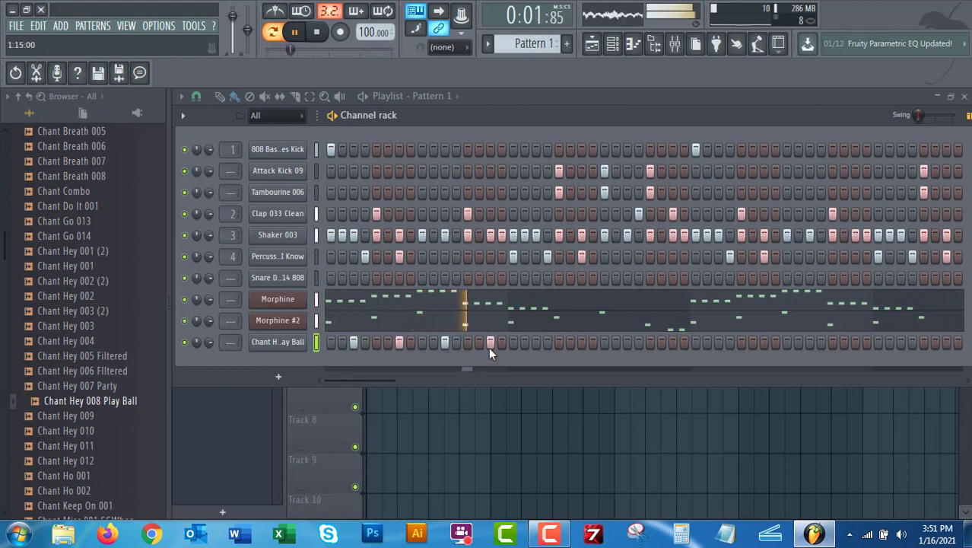
click(534, 343)
click(582, 344)
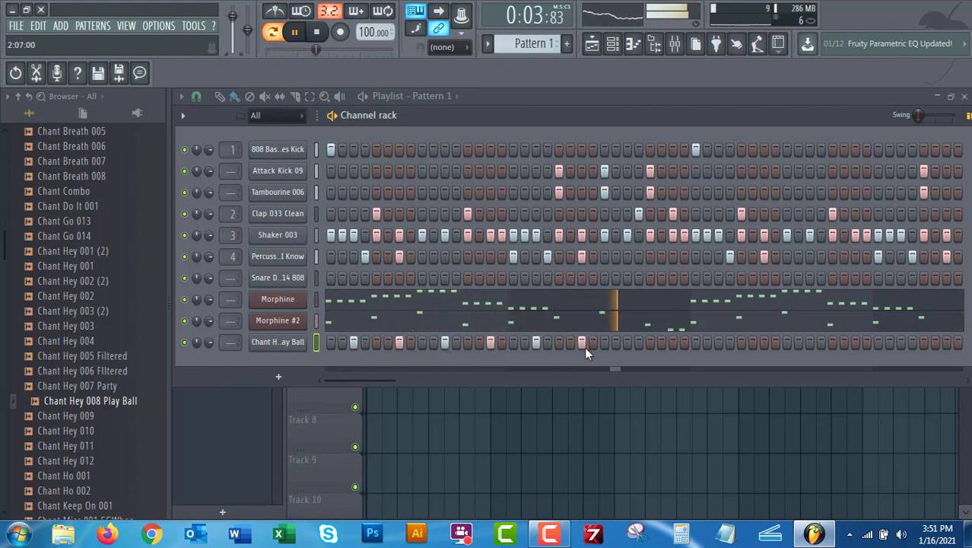
click(628, 344)
click(672, 343)
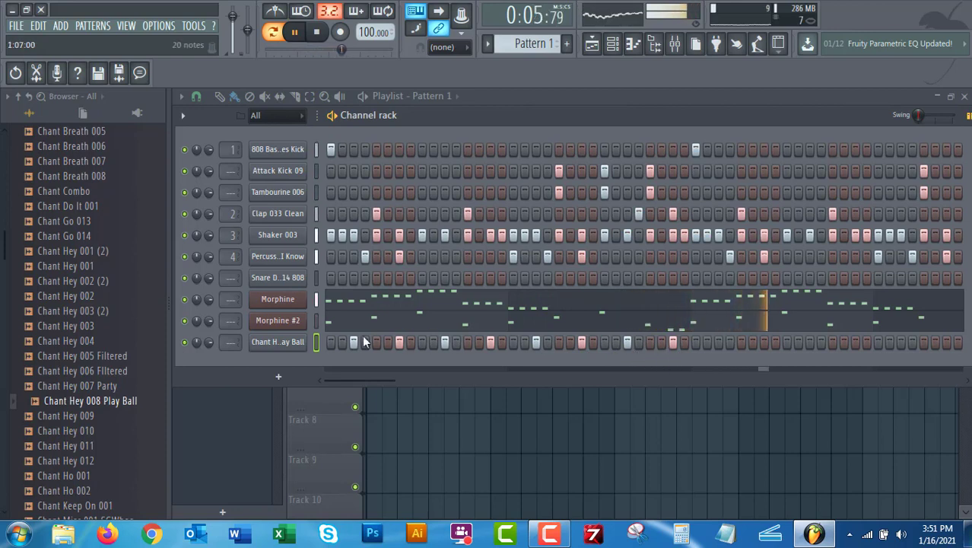
- Apply a slight quick fade in and fade out to the Chant Hey 008 Play Ball sample
click(278, 342)
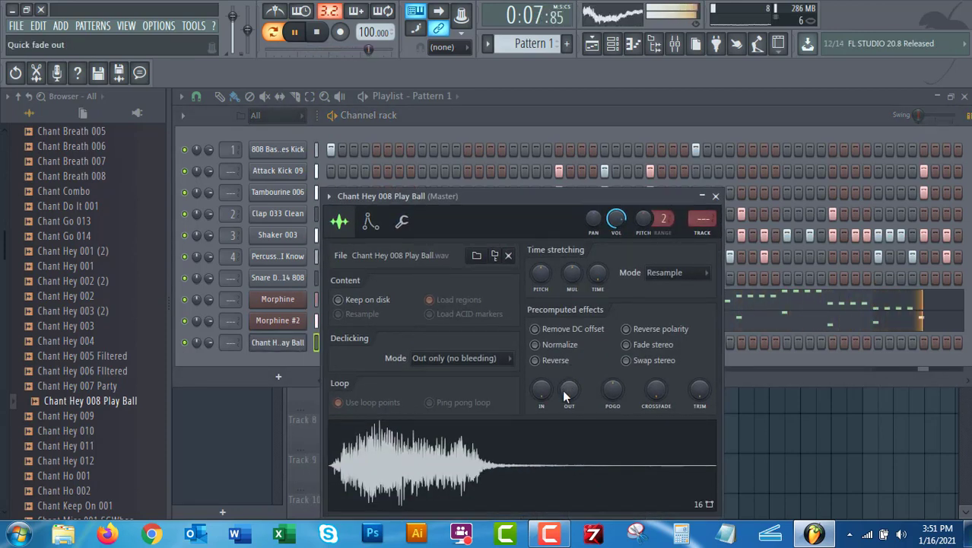
mouse_move(565, 395)
mouse_down()
mouse_move(565, 384)
mouse_move(546, 397)
mouse_up()
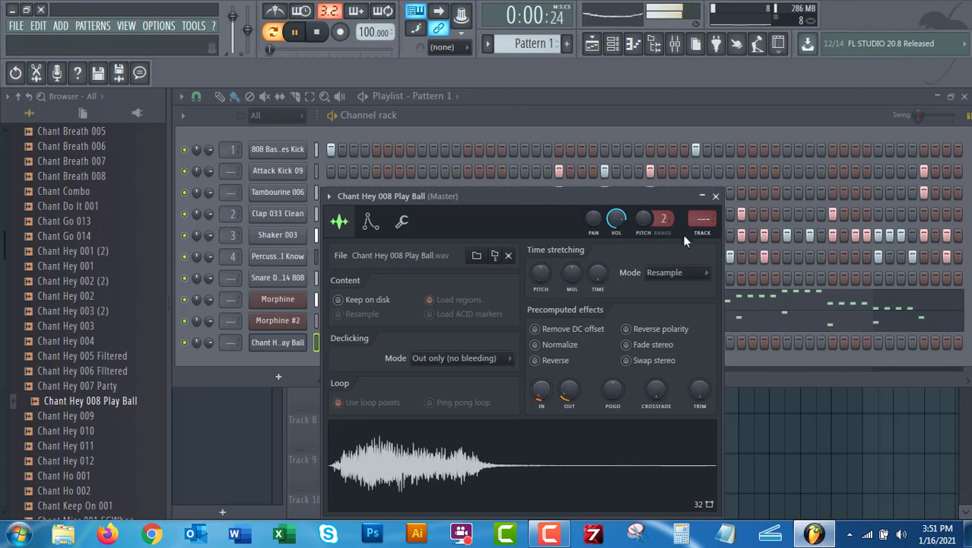
click(717, 196)
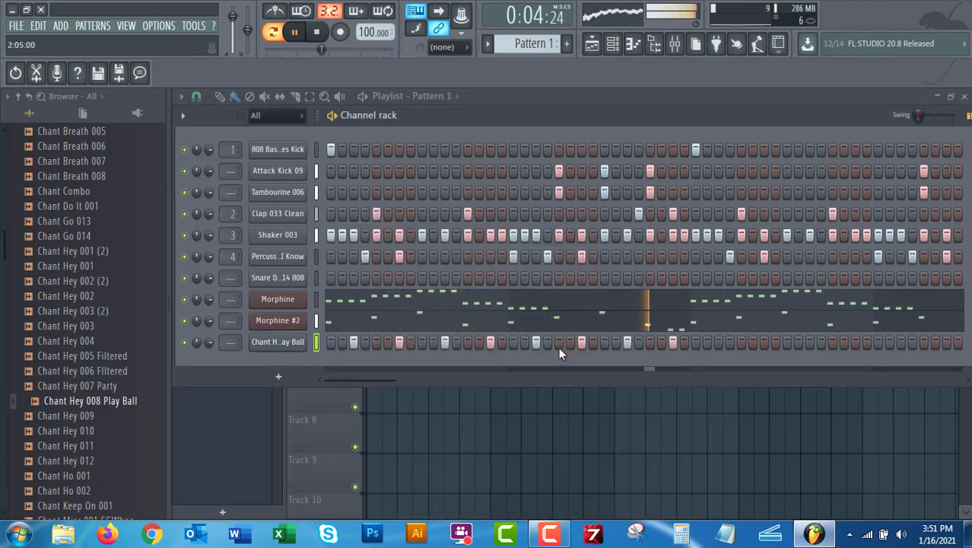
- Clear the chant channel's existing hits and place new ones only on steps 23, 27 and 31
drag(541, 339, 331, 347)
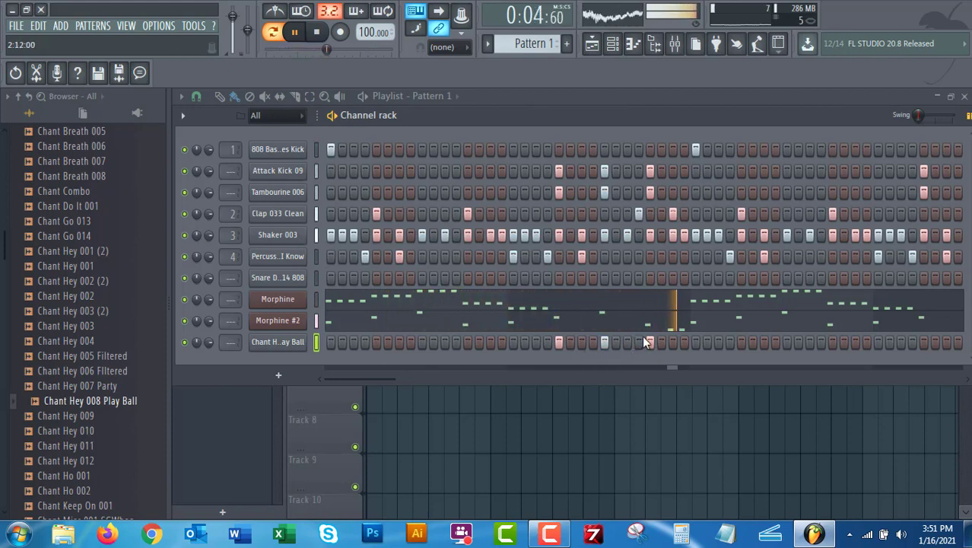
right_click(649, 342)
right_click(605, 343)
click(582, 342)
click(628, 342)
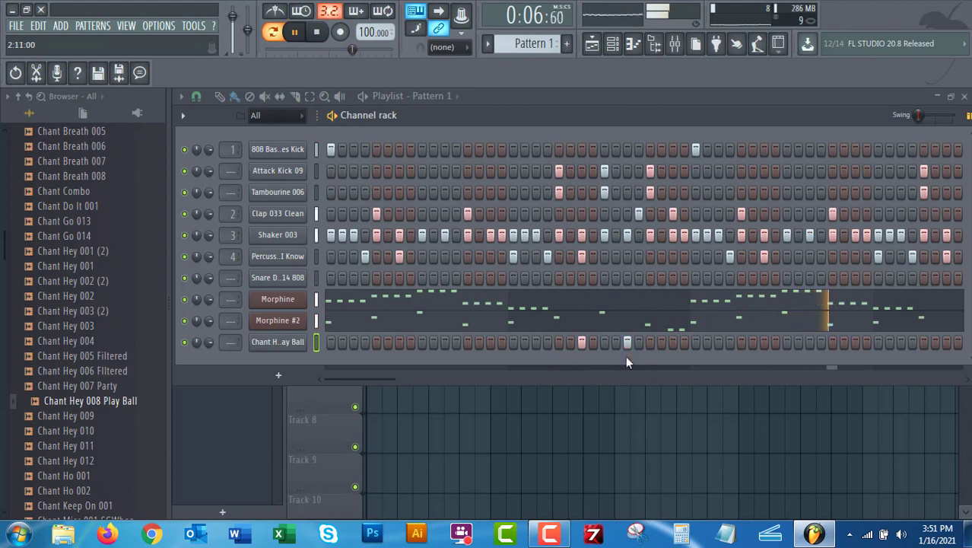
click(674, 342)
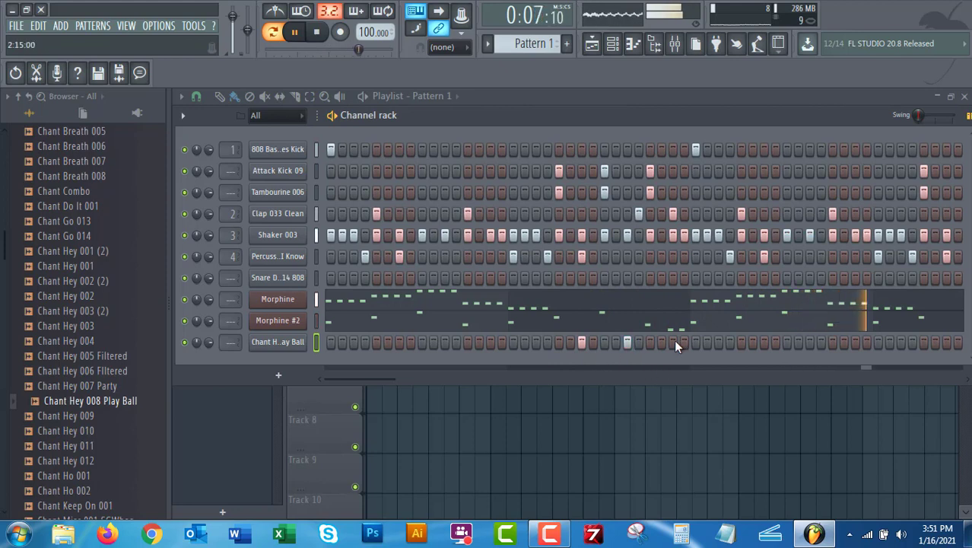
- Remove the quick fade in from the Chant Hey 008 Play Ball sample and restart playback of the pattern
click(260, 346)
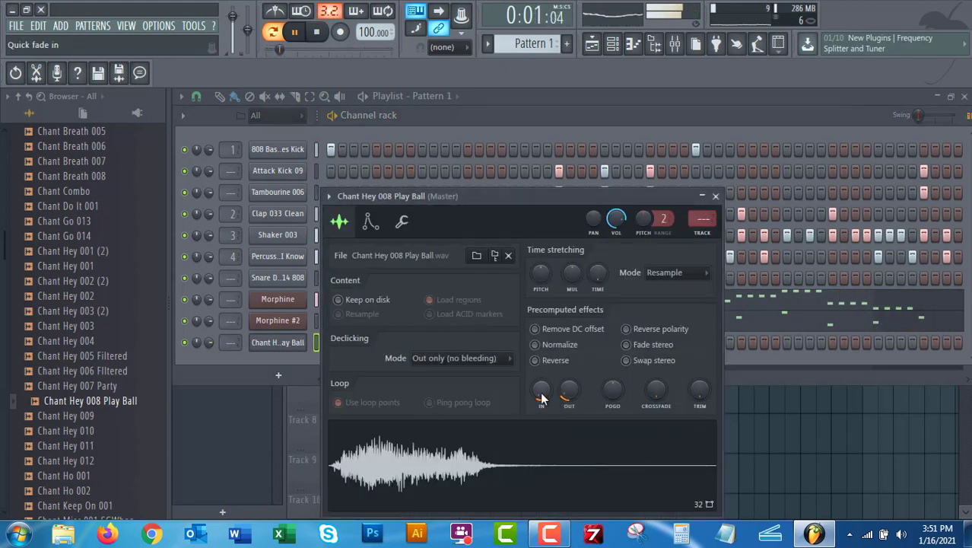
drag(542, 398, 613, 379)
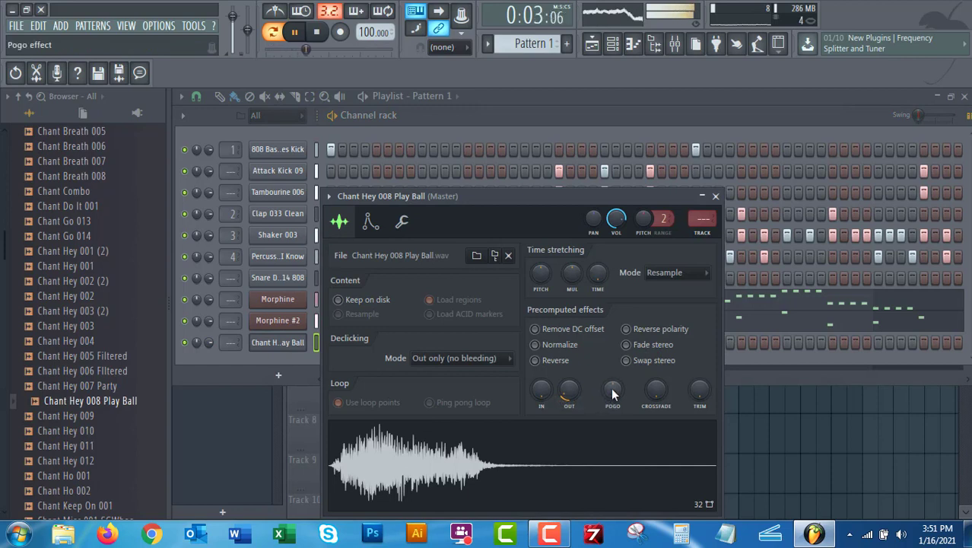
click(715, 196)
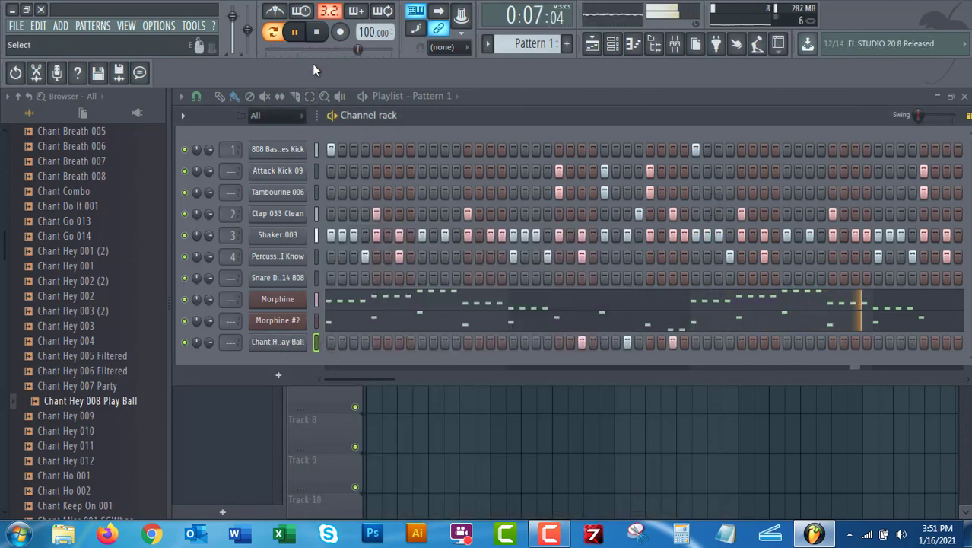
click(318, 32)
click(302, 38)
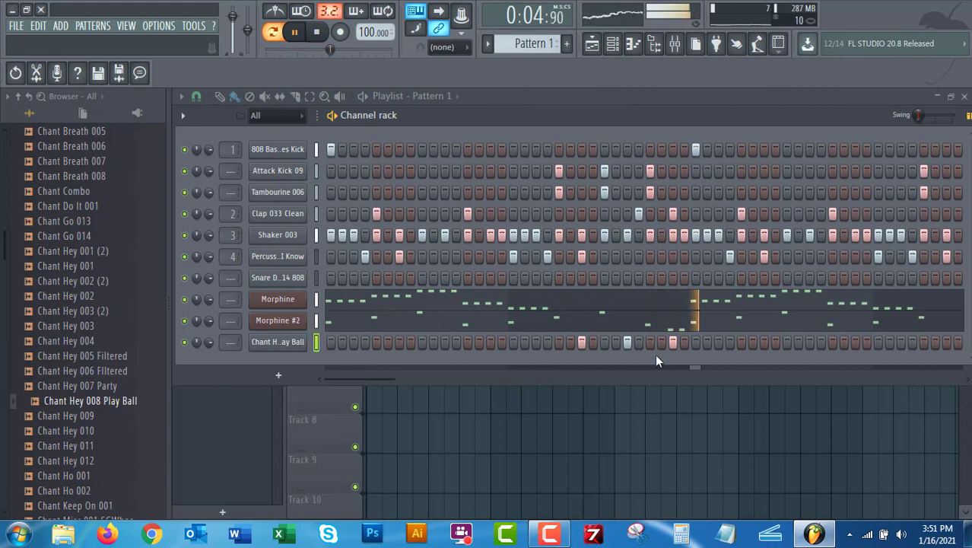
- Clear the chant channel's current hits and place new ones on steps 21, 25 and 29
drag(675, 342, 565, 343)
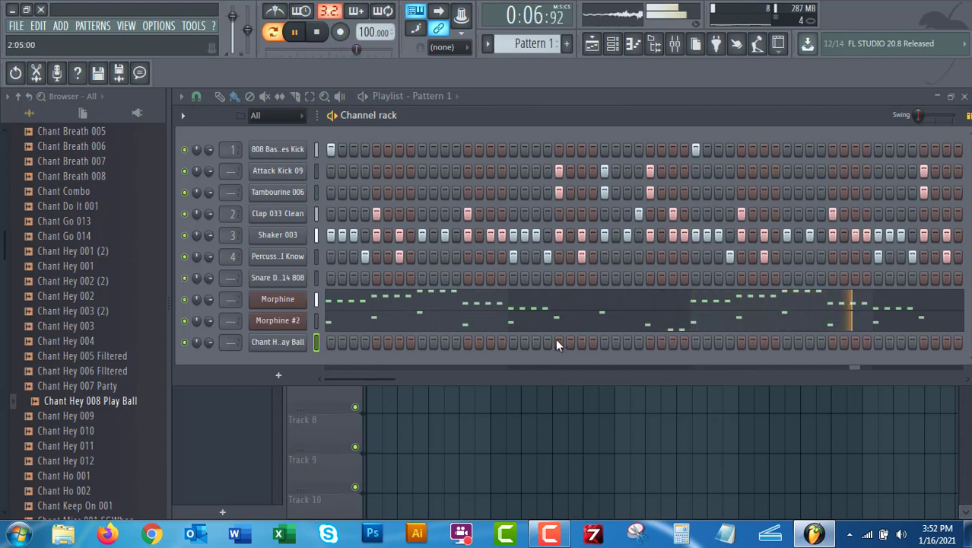
click(603, 343)
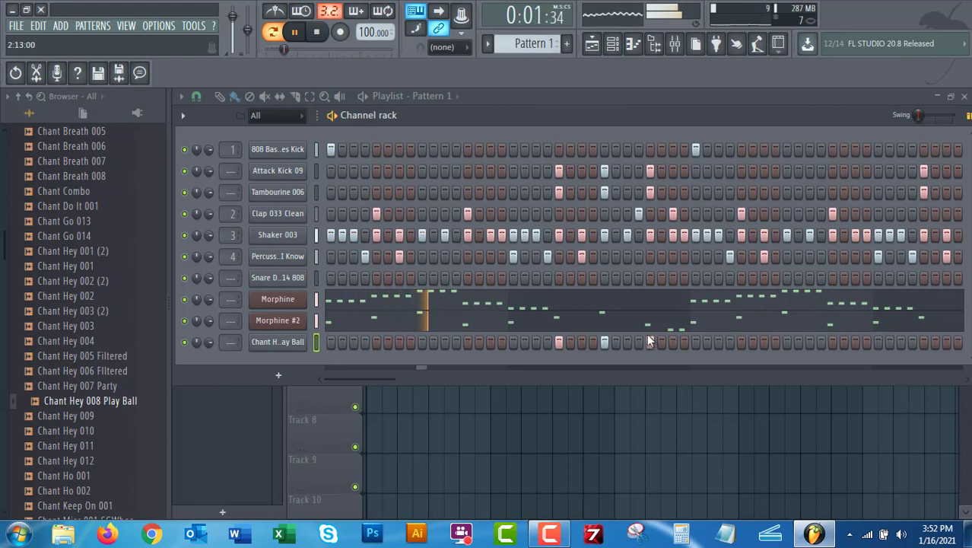
click(650, 341)
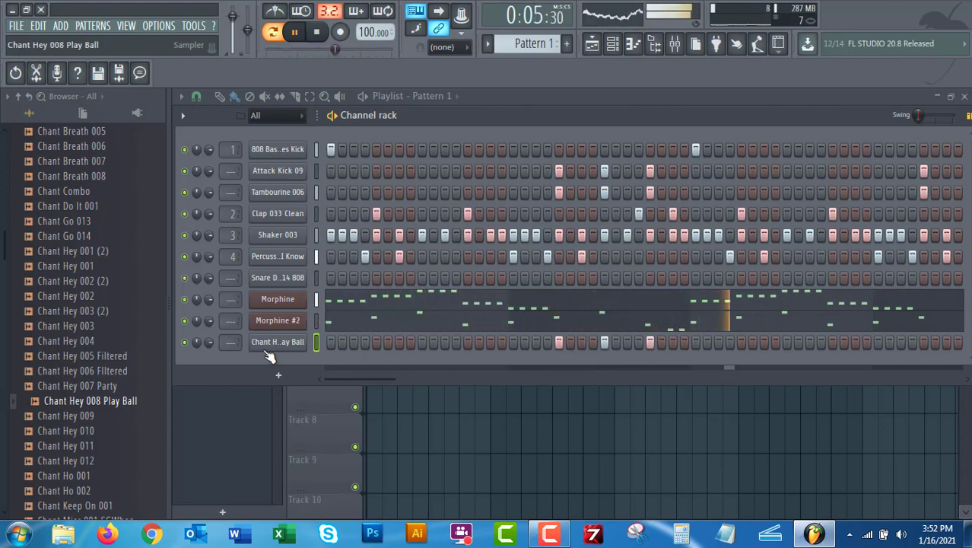
- Cut all hits from the Chant Hey 008 Play Ball channel
right_click(298, 343)
click(430, 342)
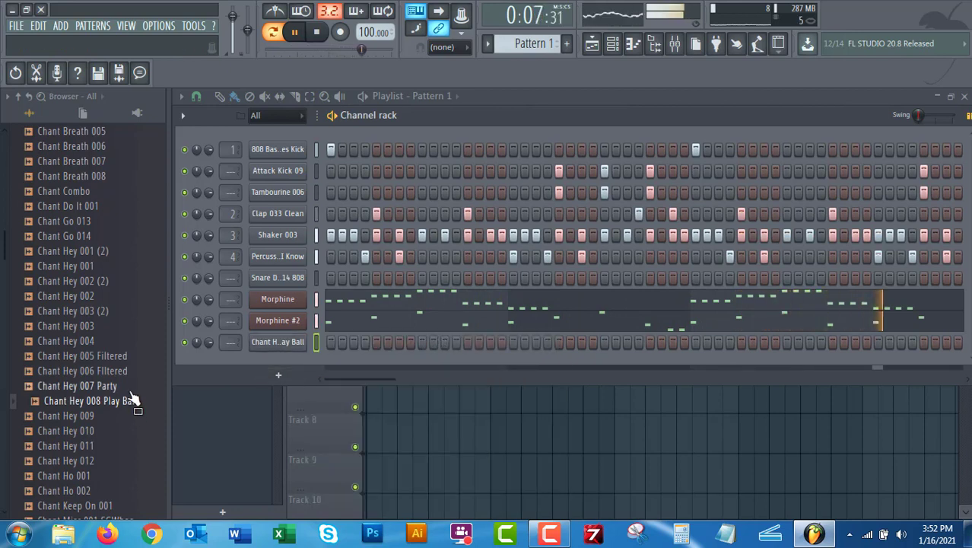
- Audition the chant samples from Chant Hey 006 Filtered down to Chant Timothys Children Ohh Edit over the playing beat
click(85, 371)
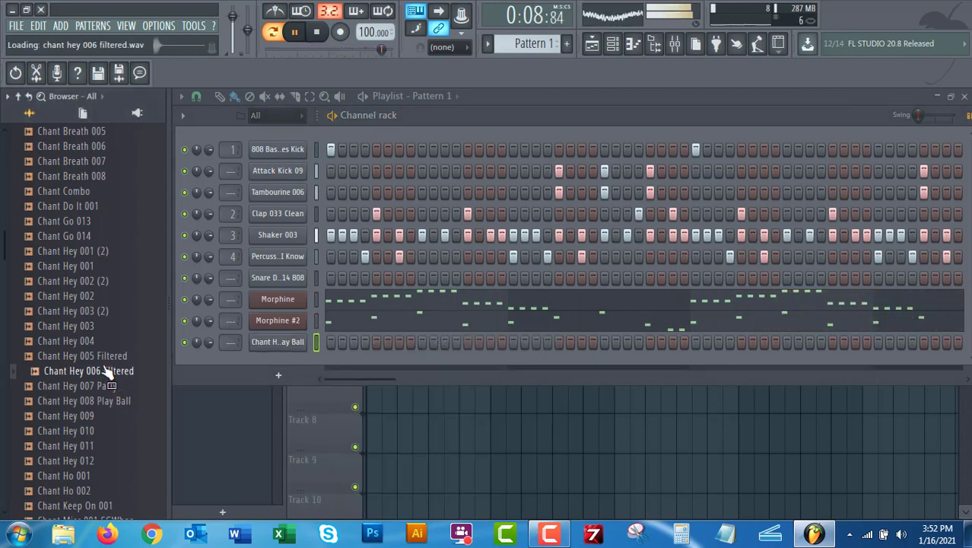
click(93, 446)
key(Down)
key(Down)
key(Down)
key(Down)
key(Down)
key(Down)
key(Down)
key(Down)
key(Down)
key(Down)
key(Down)
key(Down)
key(Down)
key(Down)
key(Down)
key(Down)
key(Down)
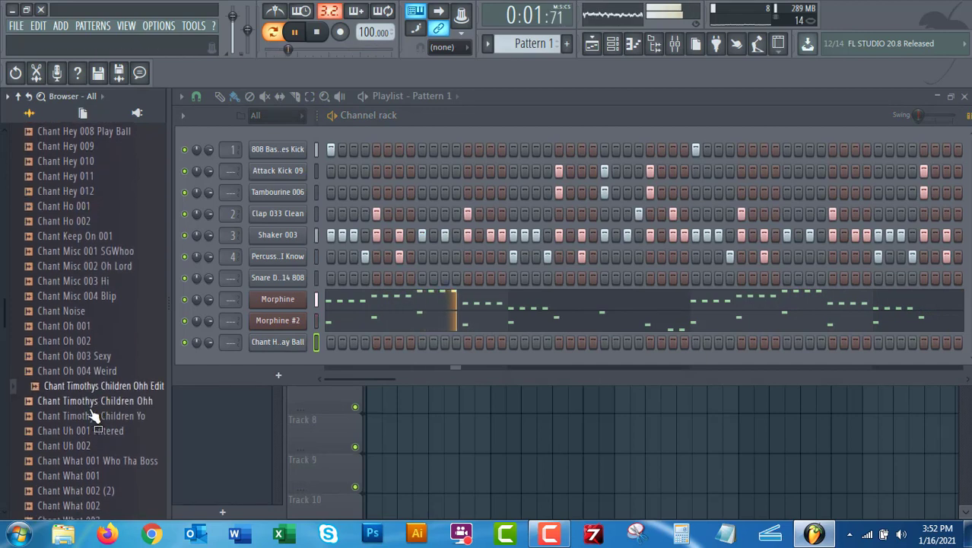
- Audition the Chant What, Woo, Yeah and Yo samples, ending with Chant What 007 Lil John
click(87, 460)
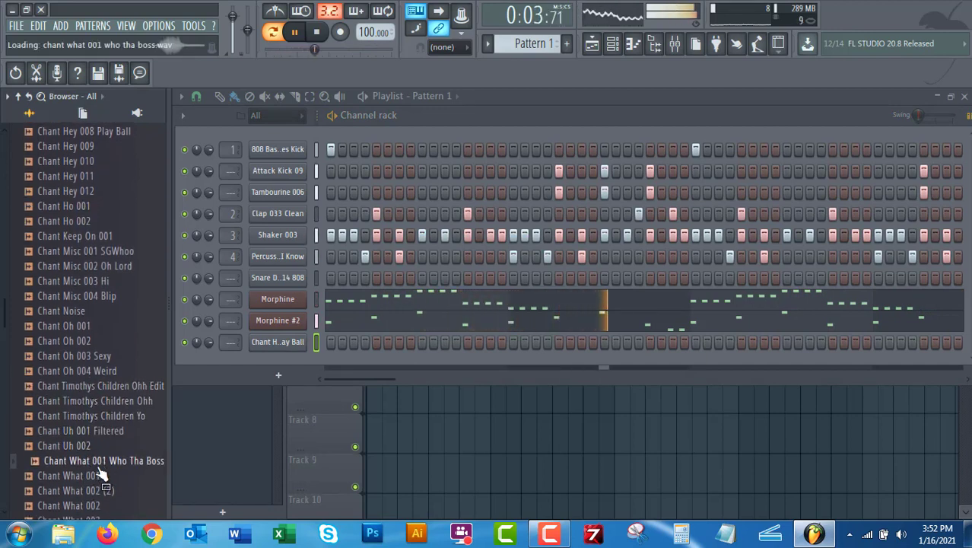
click(97, 475)
click(114, 491)
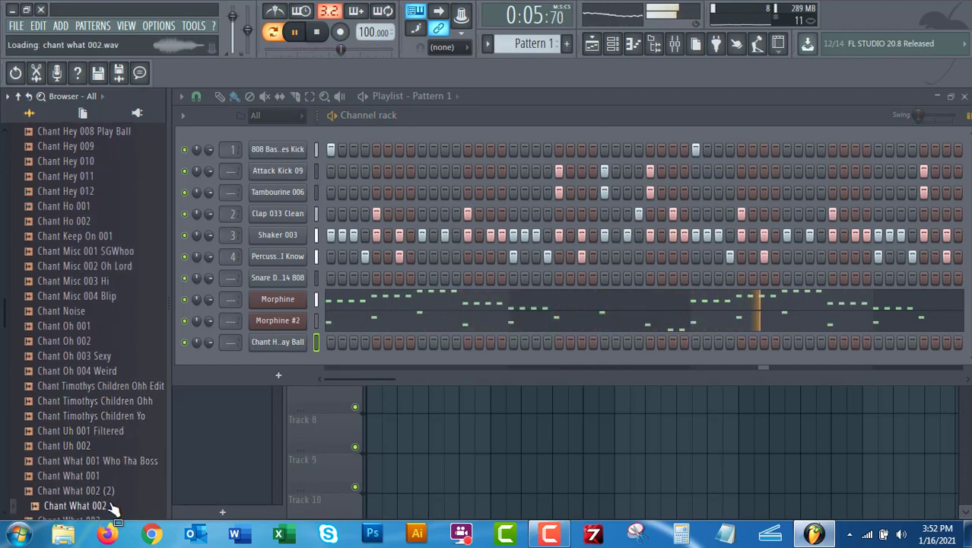
scroll(82, 423, down, 6)
click(100, 385)
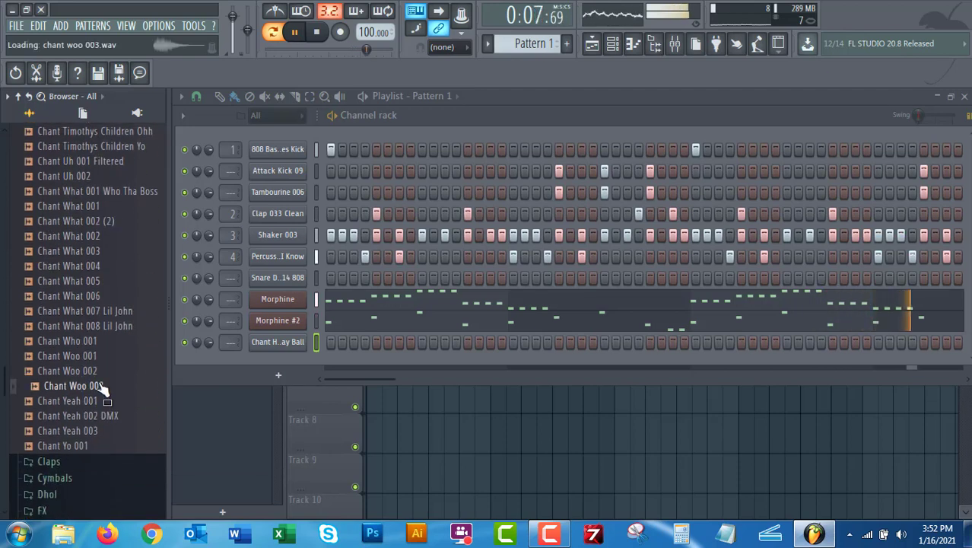
click(88, 431)
click(86, 445)
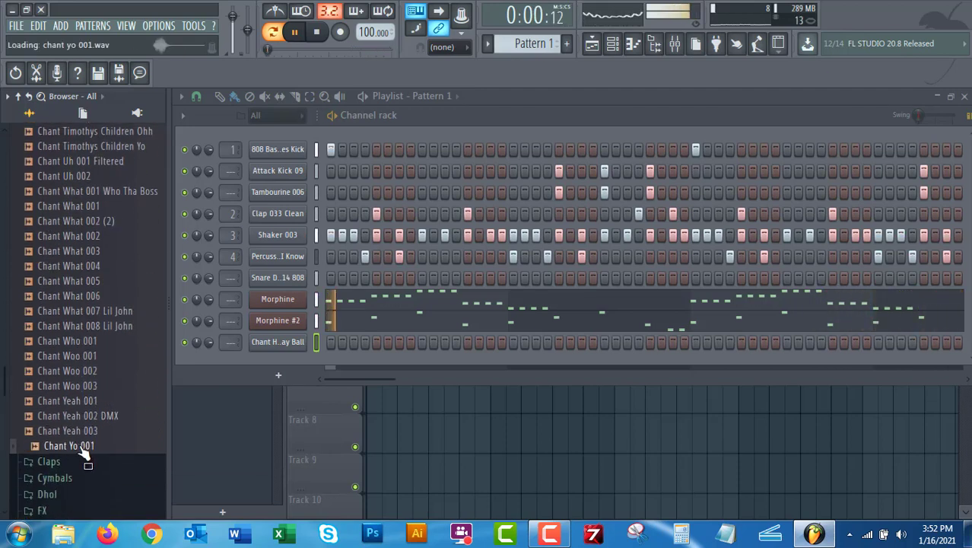
click(114, 326)
click(122, 312)
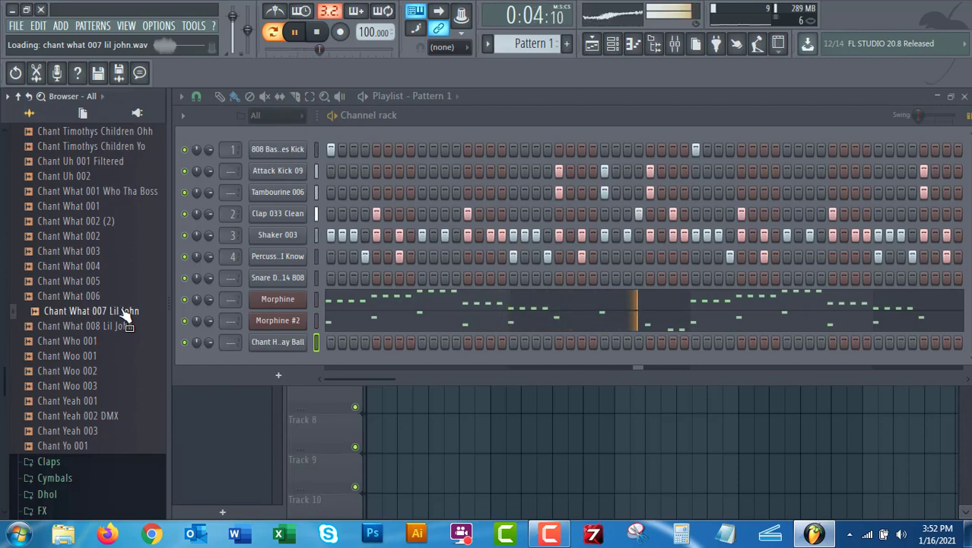
- Replace the Chant Hey 008 Play Ball channel's sampler with the Sytrus synth
right_click(259, 342)
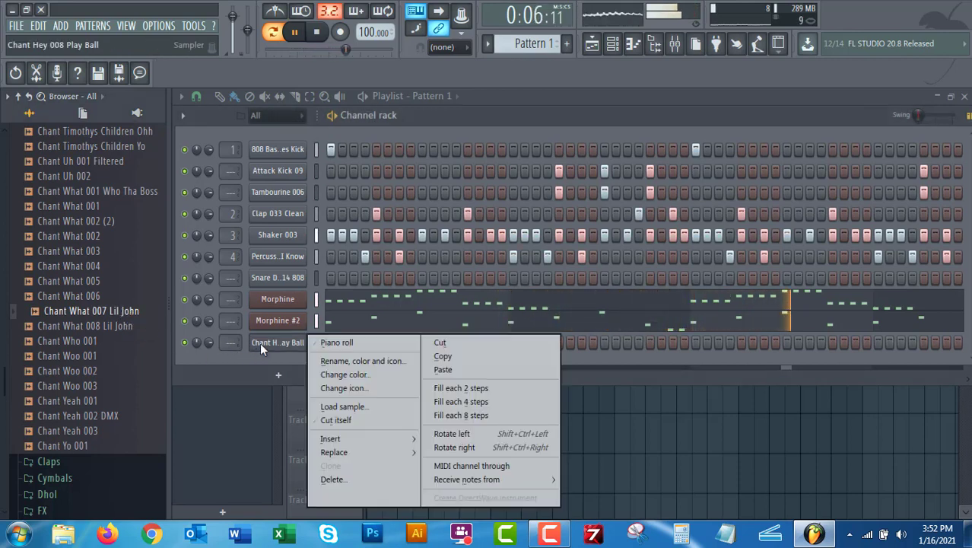
key(Up)
click(263, 361)
right_click(278, 343)
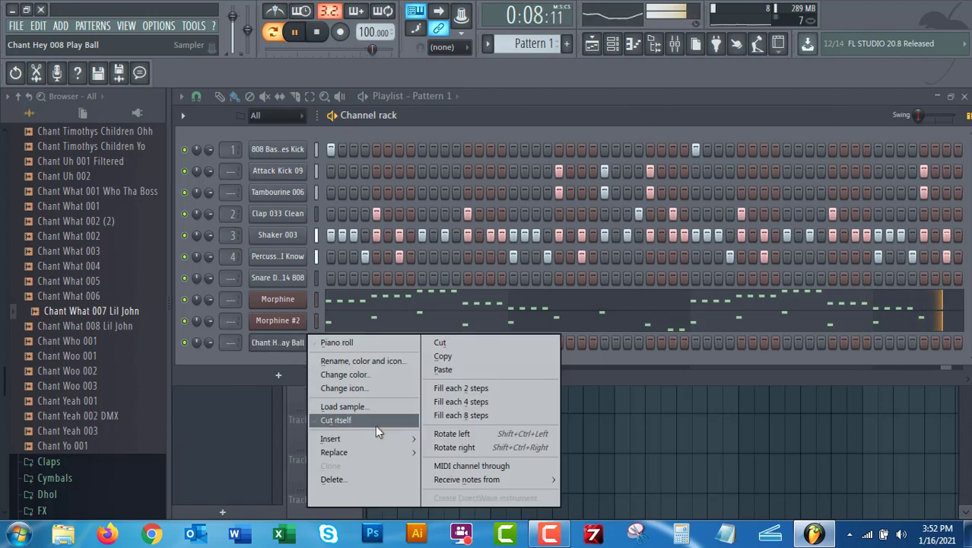
mouse_move(384, 452)
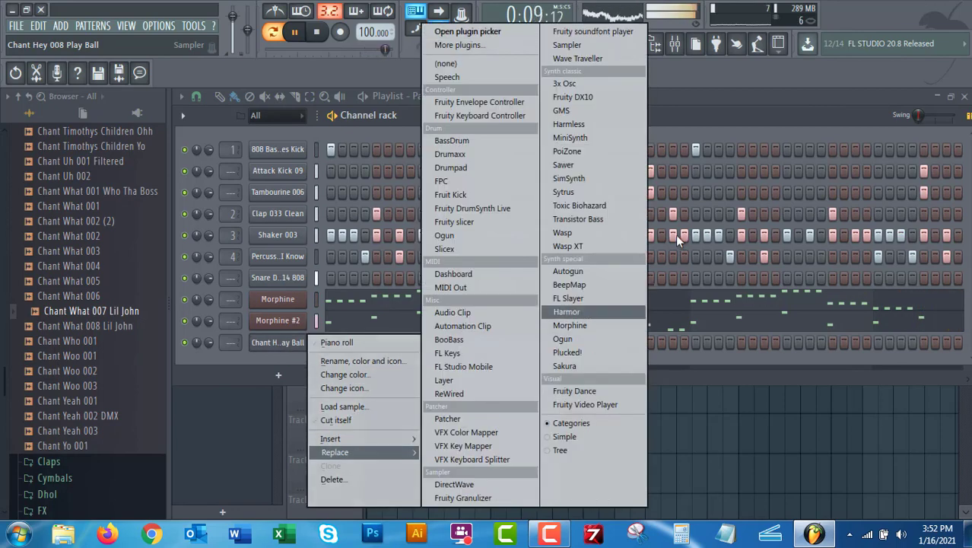
click(576, 192)
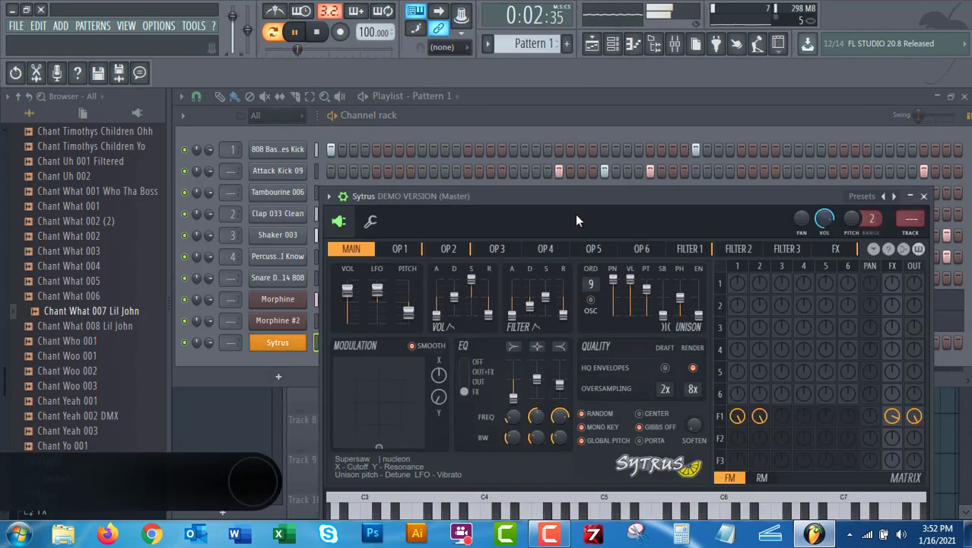
- Load the Pacman pill preset in Sytrus and close the plugin window
drag(577, 221, 468, 107)
click(755, 99)
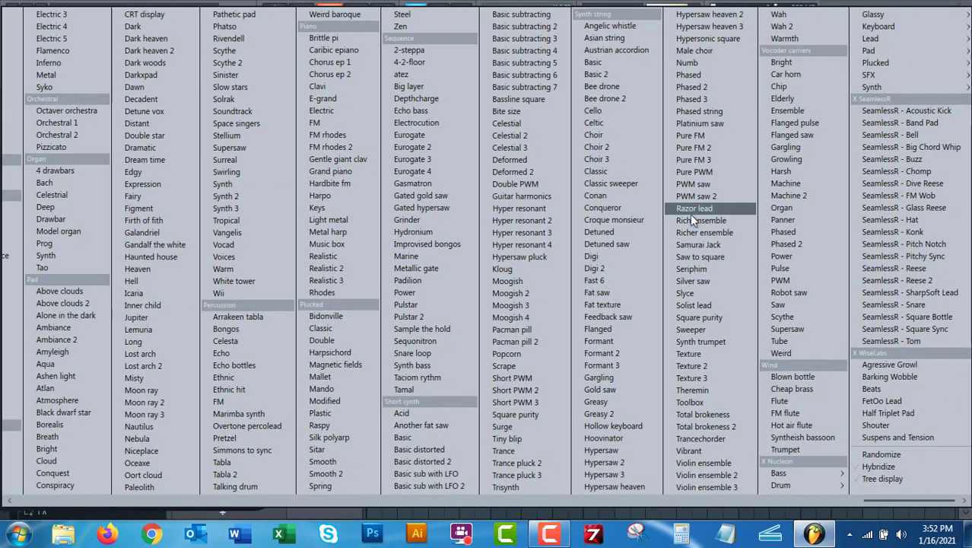
click(535, 332)
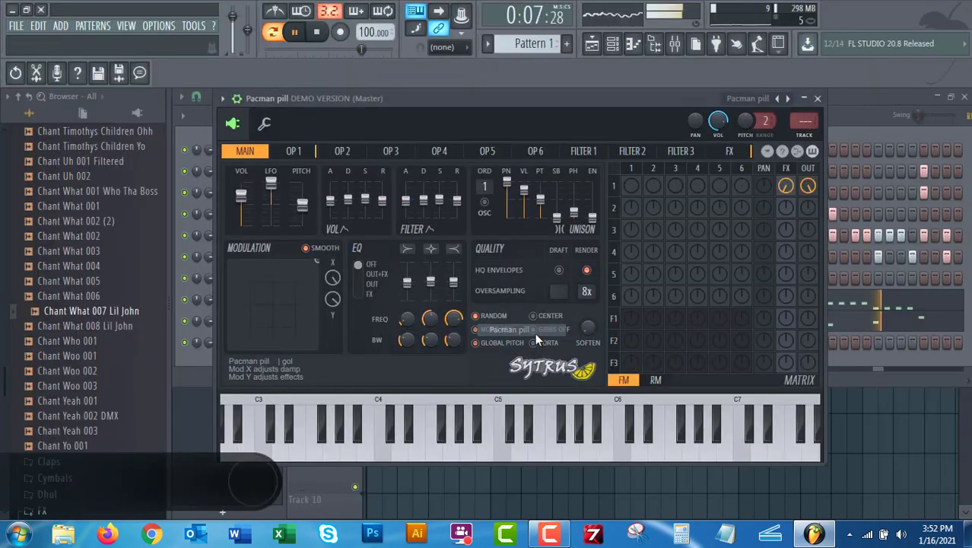
click(818, 99)
- Copy the Morphine #2 notes and paste them into the Pacman pill channel
right_click(300, 326)
right_click(304, 341)
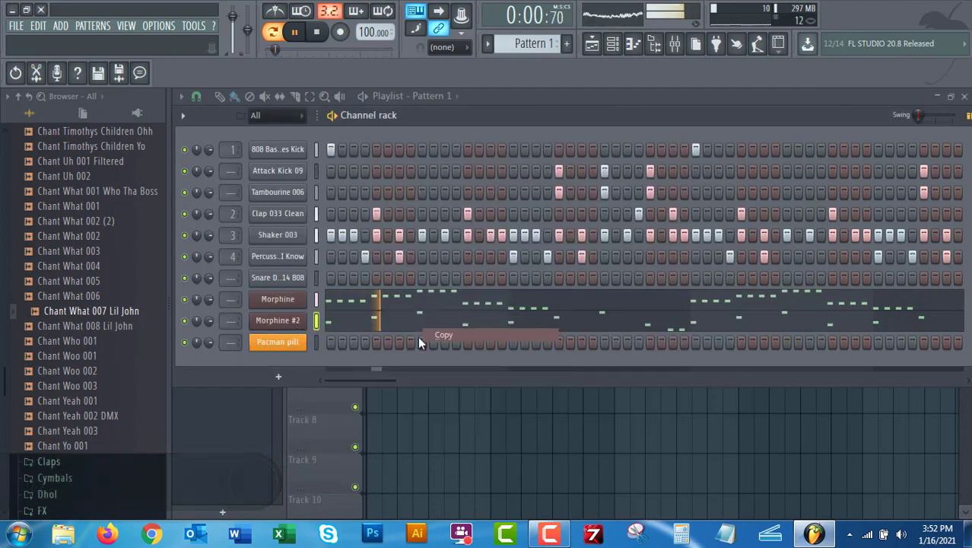
right_click(308, 341)
click(452, 371)
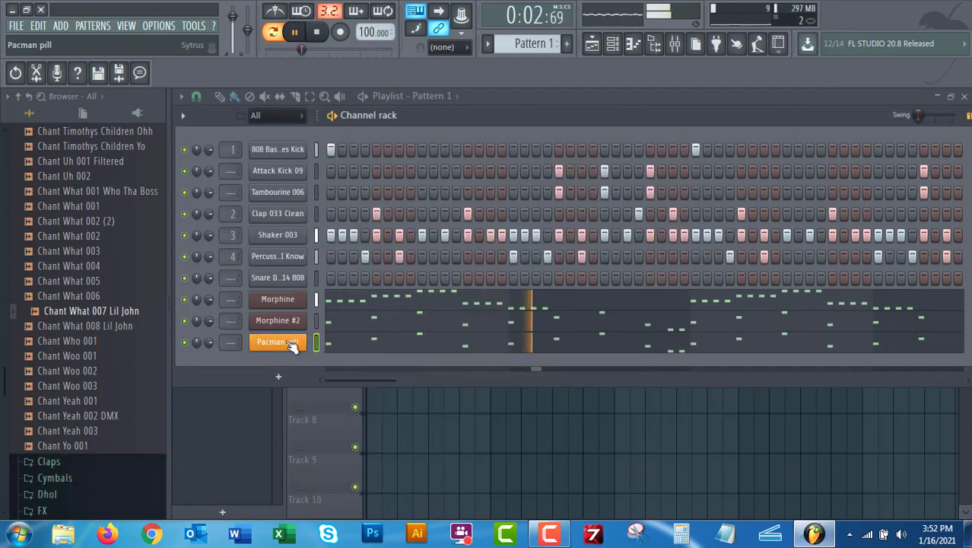
- Set operator 1's FX send in the Pacman pill matrix to -39% and close the plugin
click(293, 341)
drag(791, 206, 791, 221)
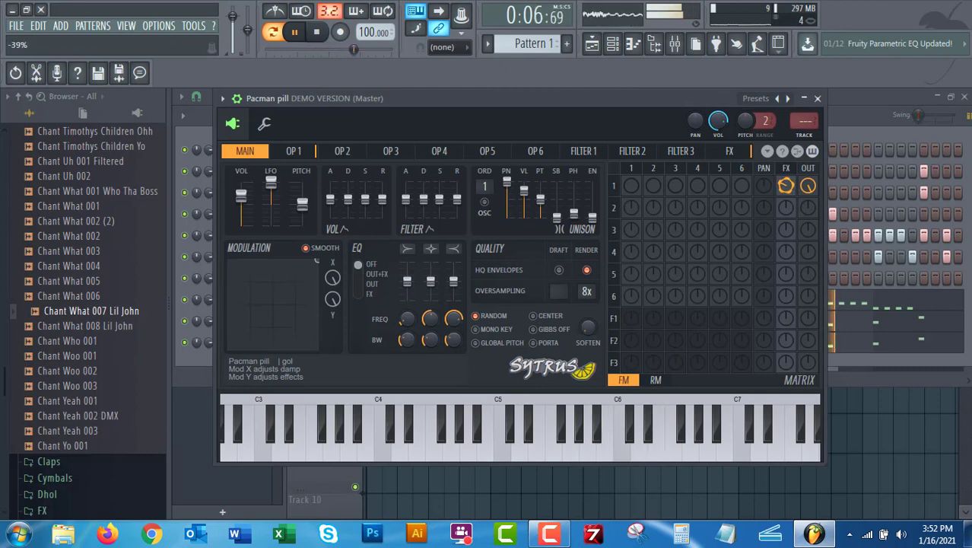
click(817, 98)
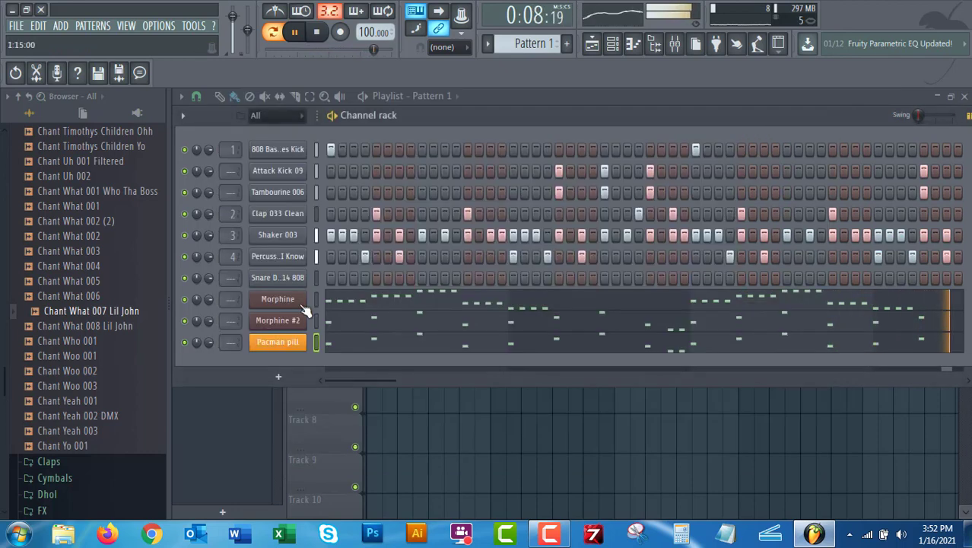
- Mute both Morphine channels and try operator 1's FX send at -62% before returning it to -39%
click(185, 299)
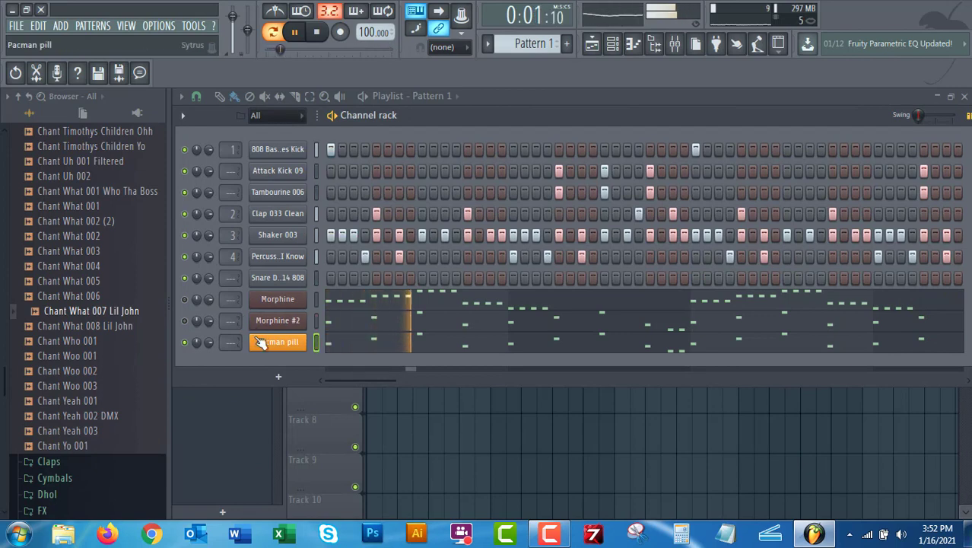
click(258, 342)
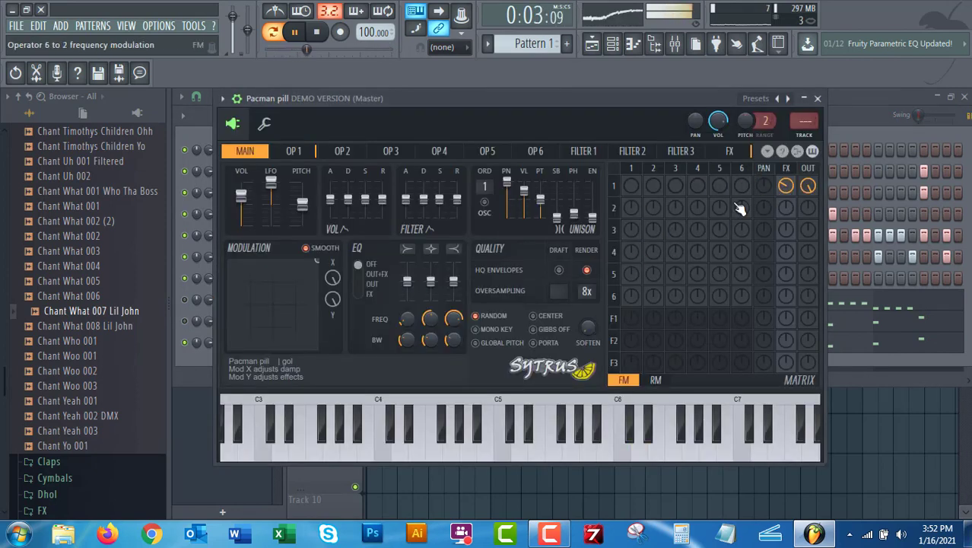
drag(787, 186, 787, 190)
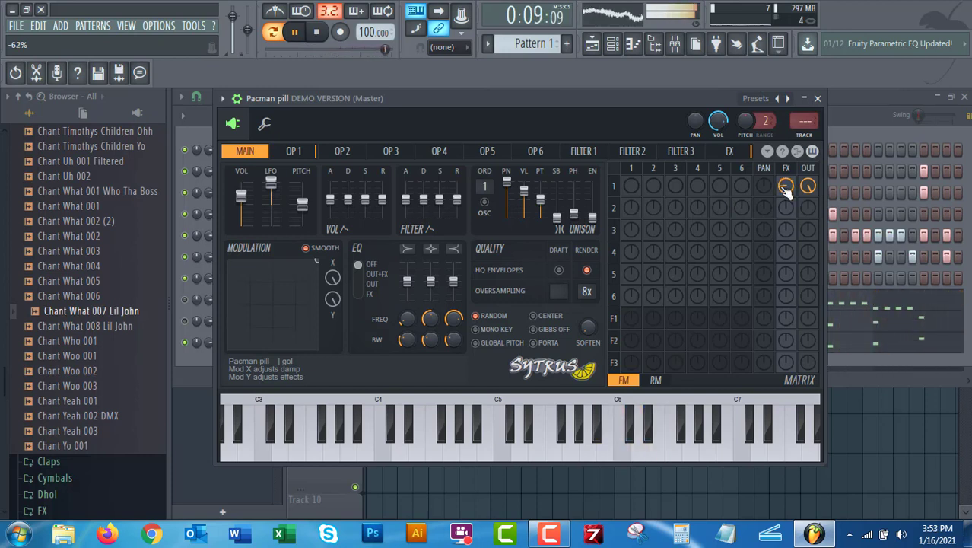
drag(787, 191, 786, 189)
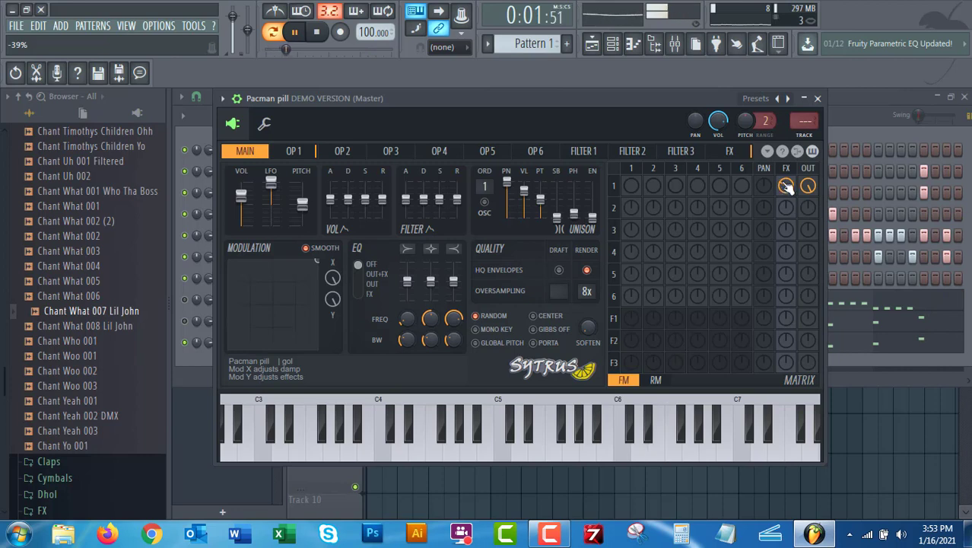
click(818, 99)
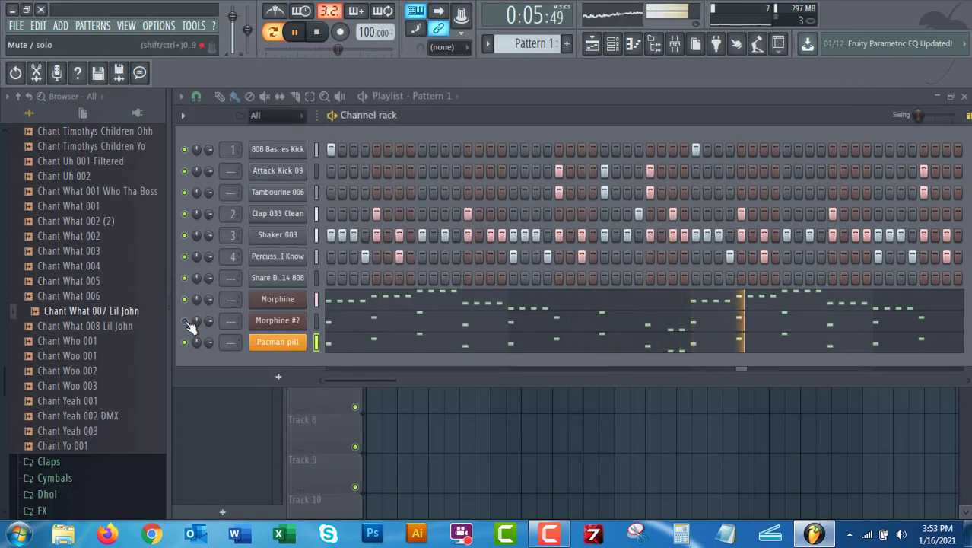
- Change the Pacman pill channel's Sytrus preset to Pacman pill 2
click(267, 346)
click(732, 119)
scroll(564, 255, down, 5)
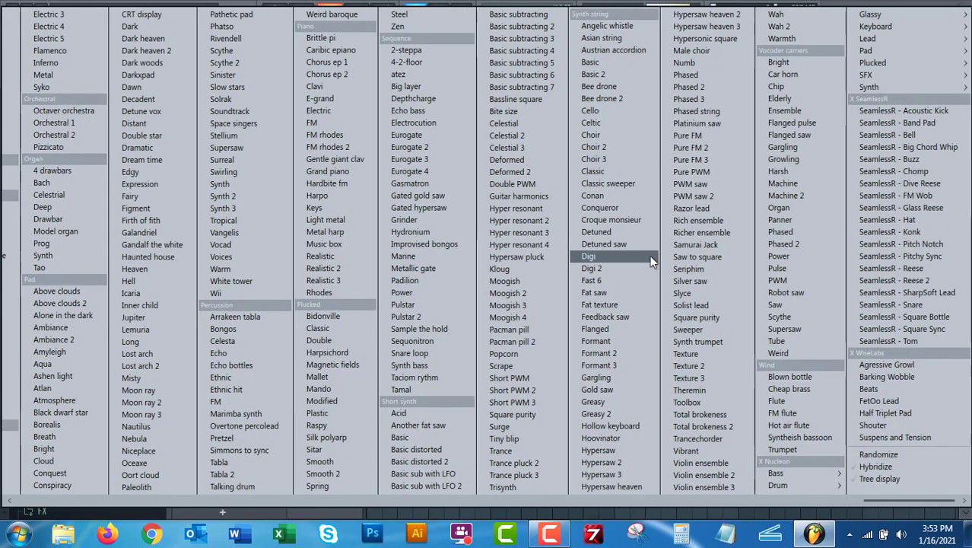
click(532, 341)
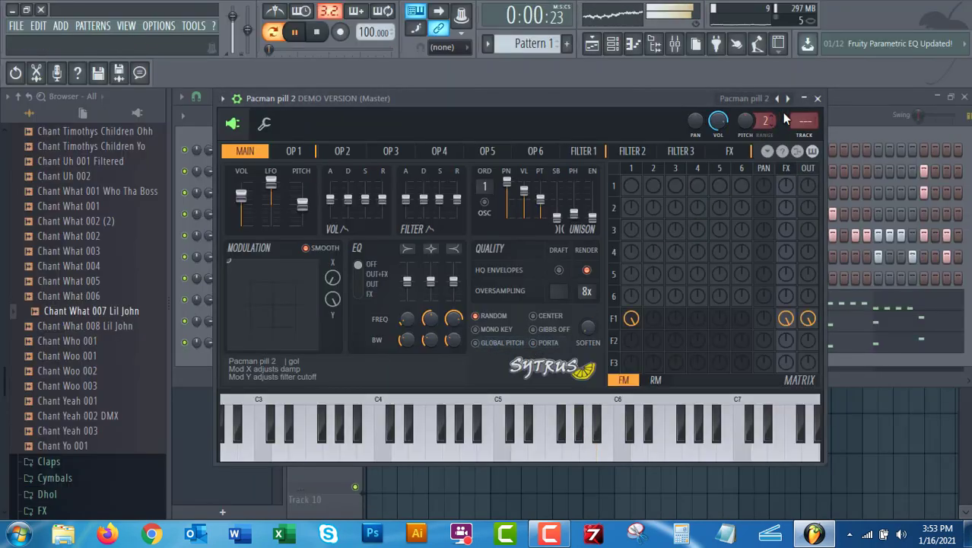
- Load the Hot air flute preset in Sytrus and close the plugin window
click(753, 102)
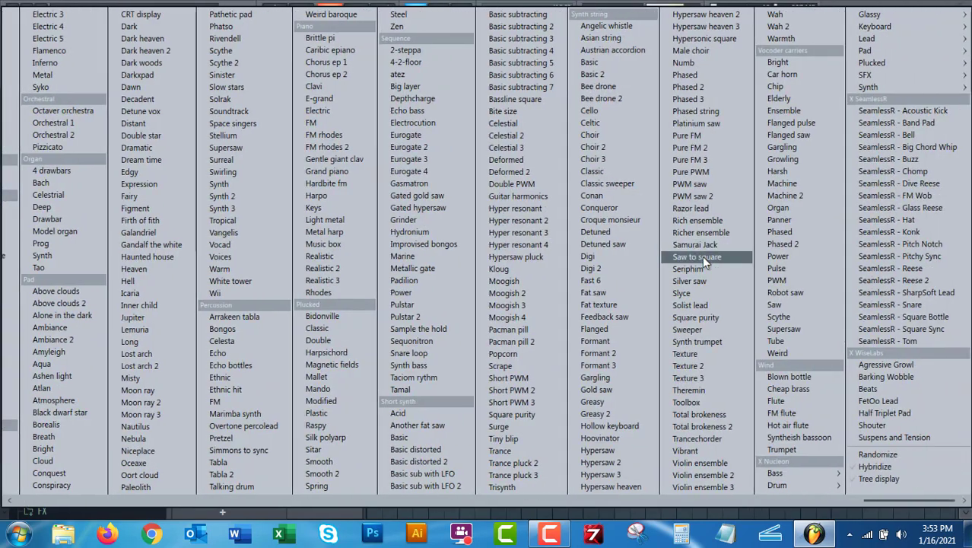
click(797, 424)
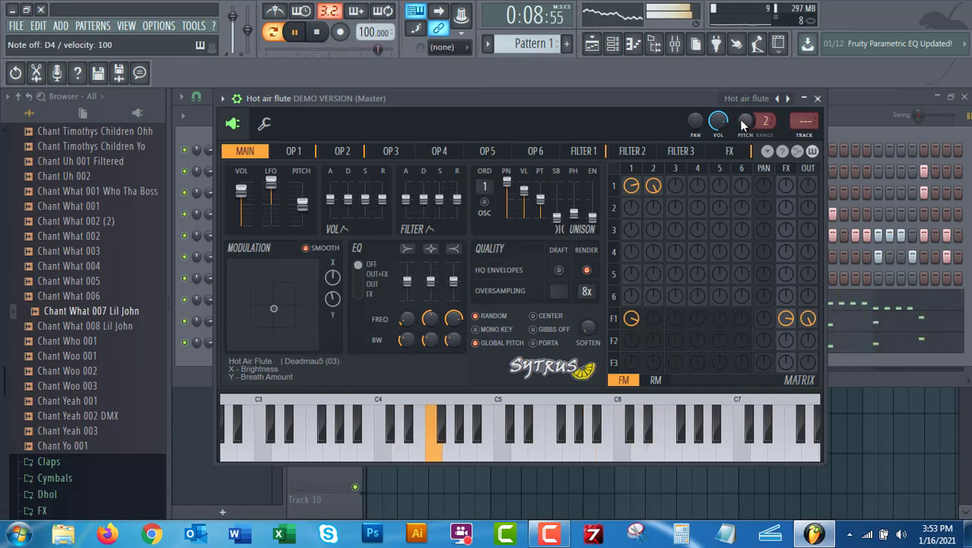
click(818, 98)
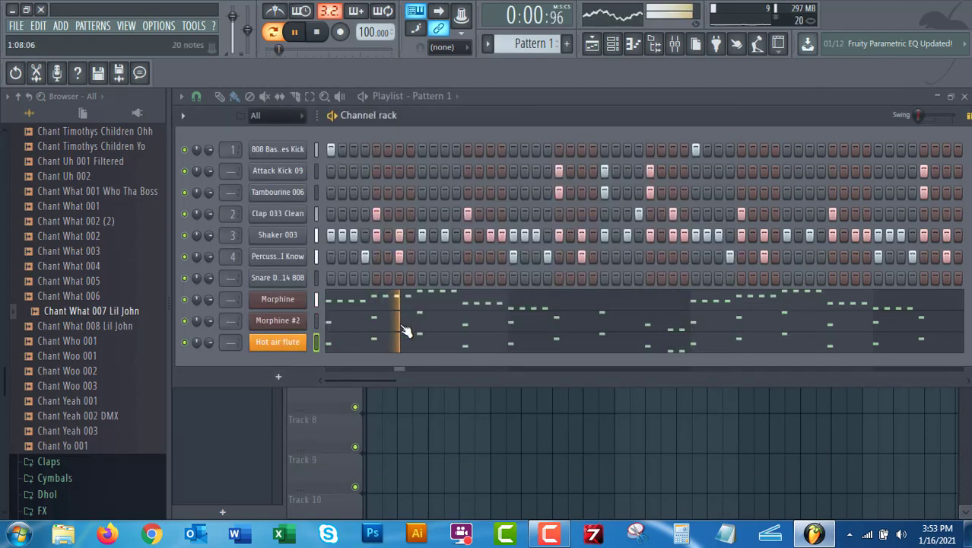
- Replace the Hot air flute channel's instrument with FL Slayer, look through its presets and close the plugin
right_click(300, 342)
mouse_move(371, 439)
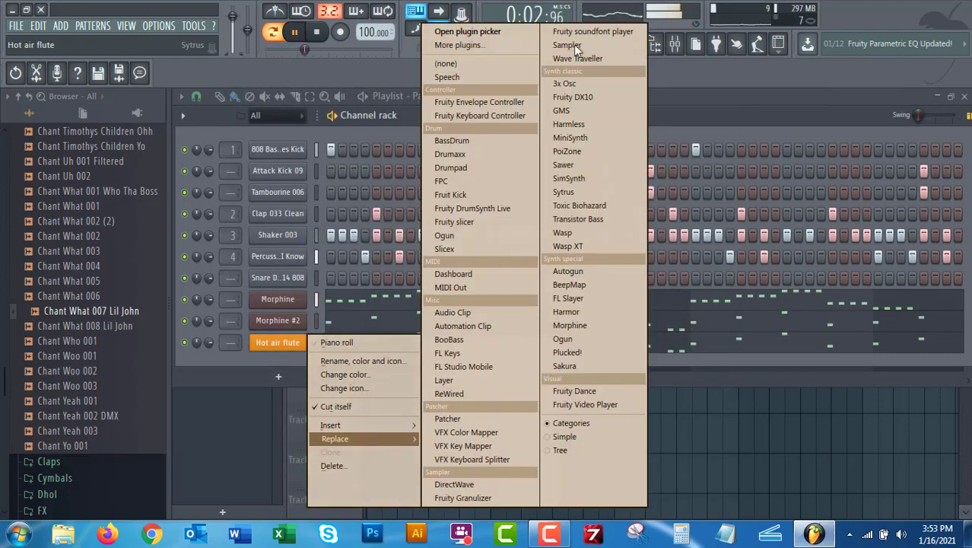
click(572, 301)
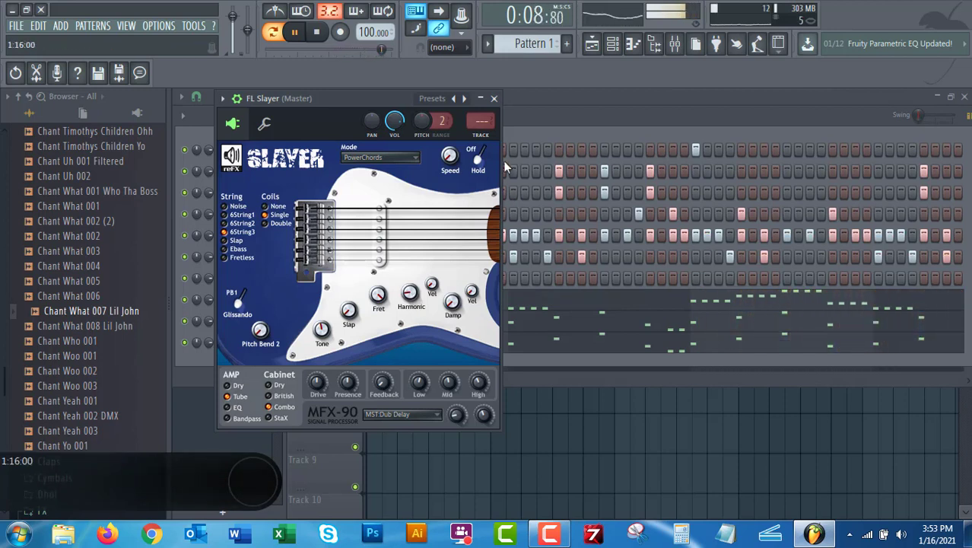
click(434, 99)
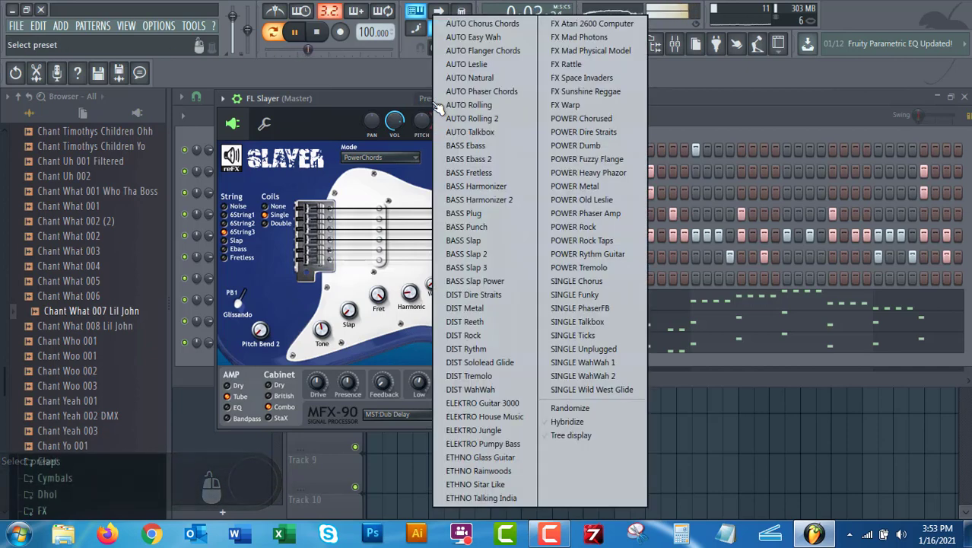
click(469, 104)
key(Escape)
- Replace the FL Slayer channel's instrument with Sakura
right_click(278, 342)
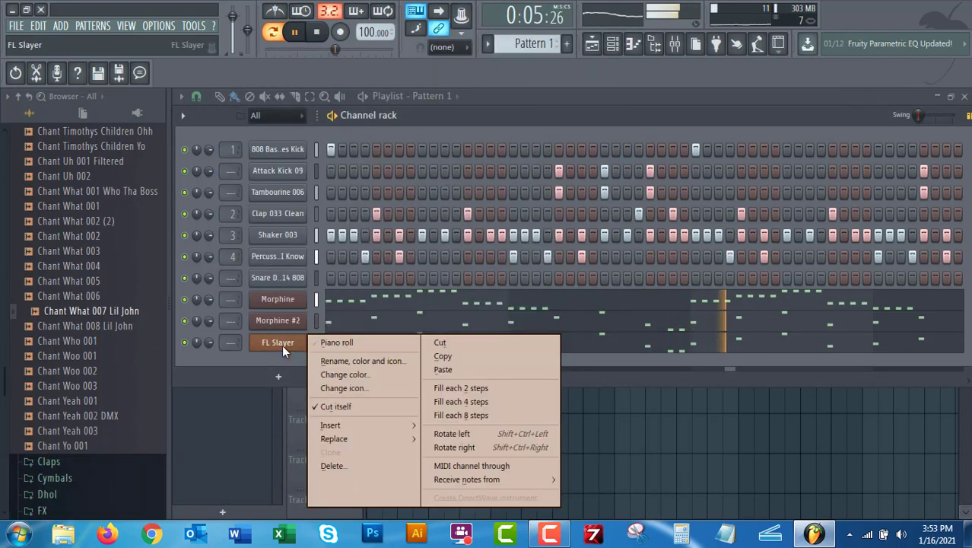
mouse_move(395, 439)
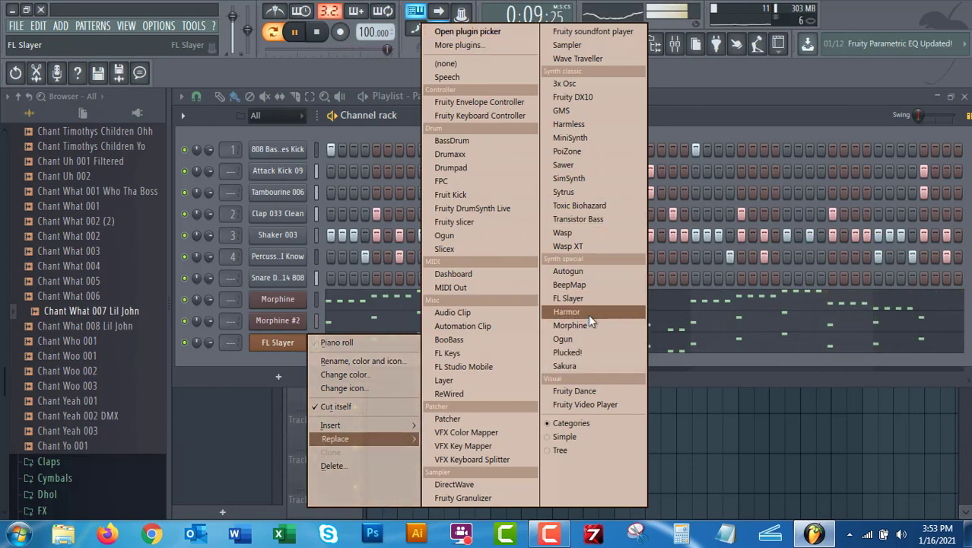
click(567, 366)
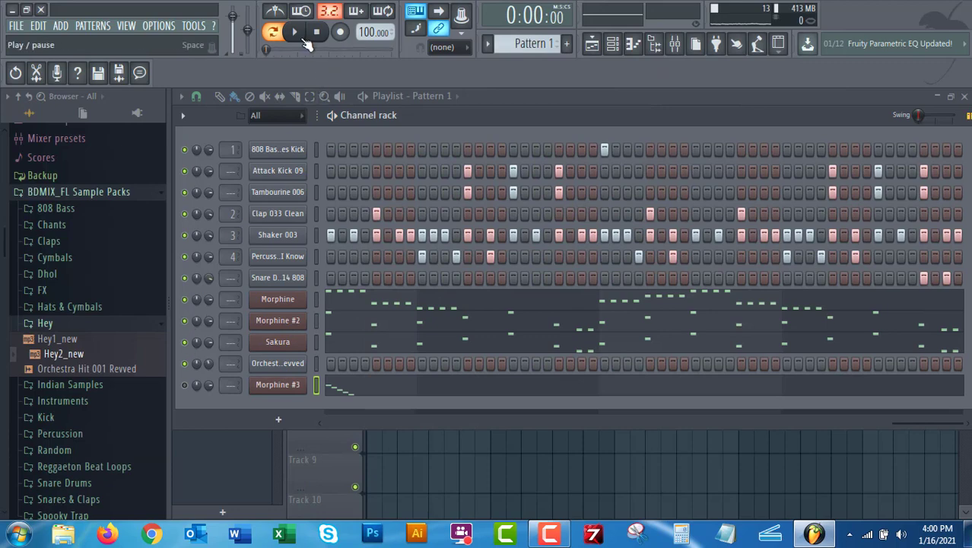
- Play Pattern 1 and review the plugin settings of the Morphine, Sakura and Morphine #2 channels, closing each window
click(295, 32)
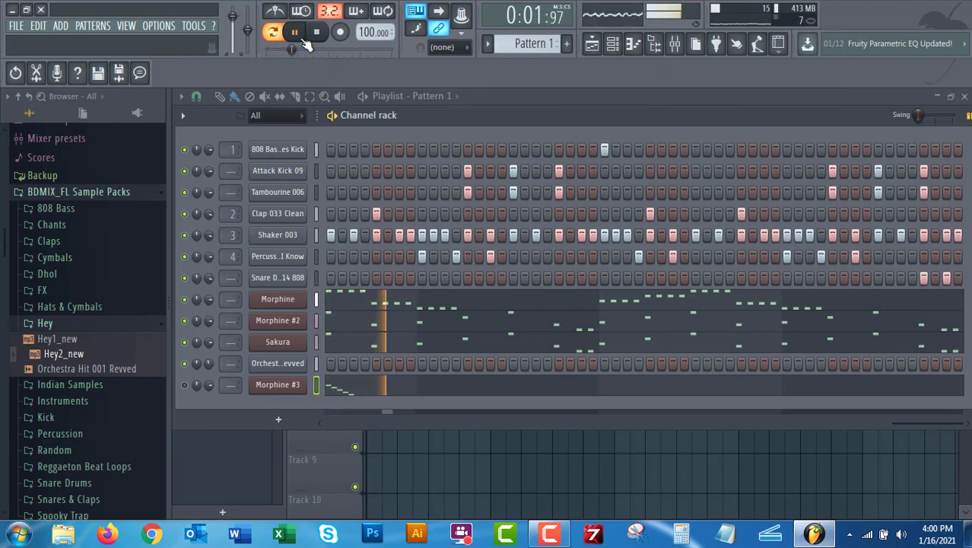
click(288, 300)
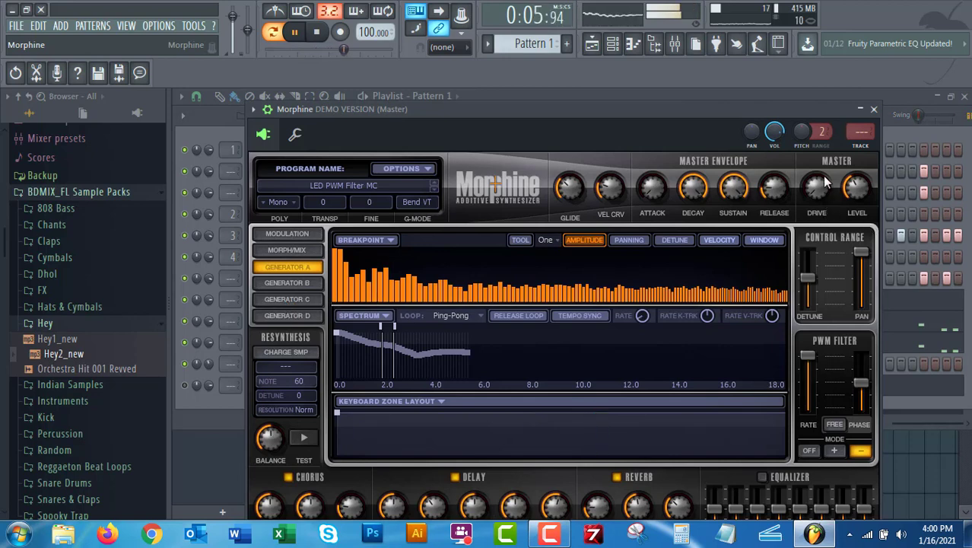
click(874, 110)
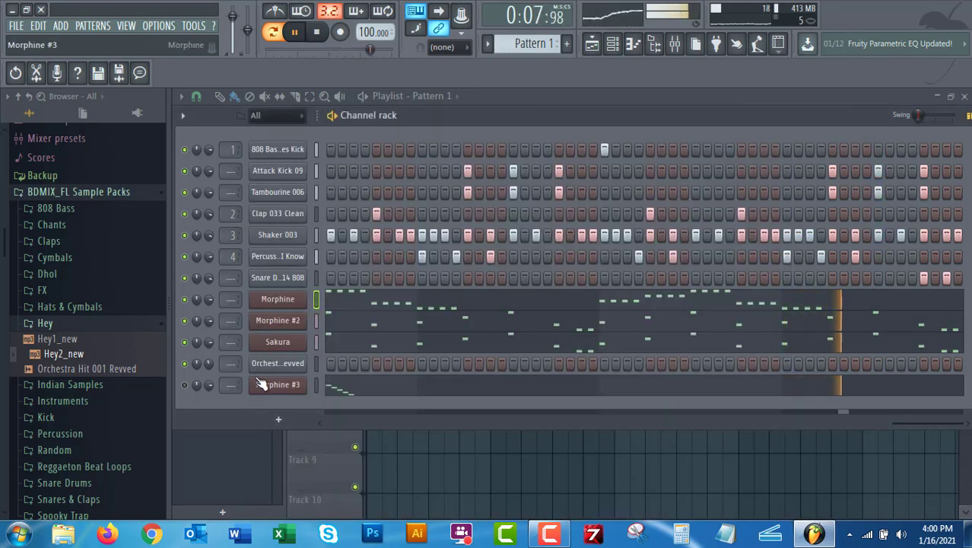
click(278, 342)
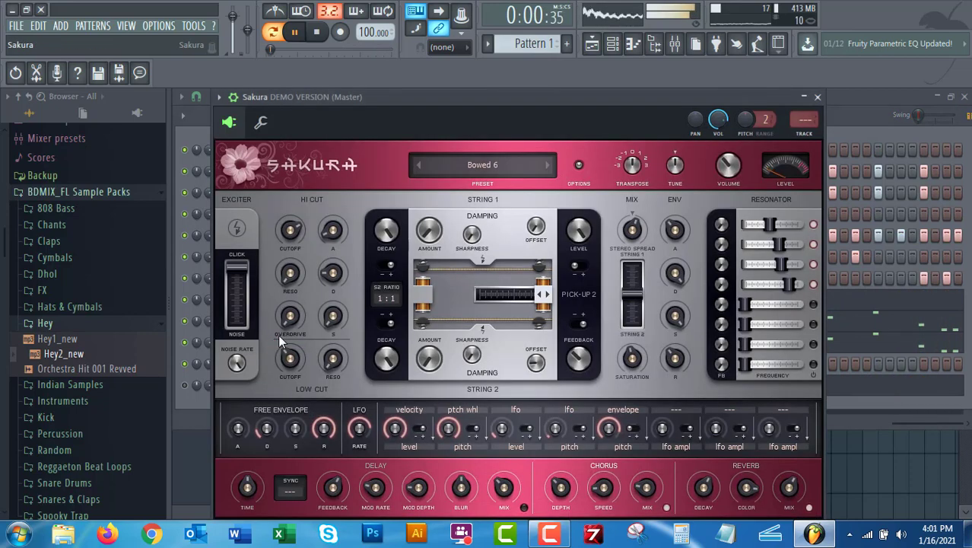
click(818, 99)
click(277, 326)
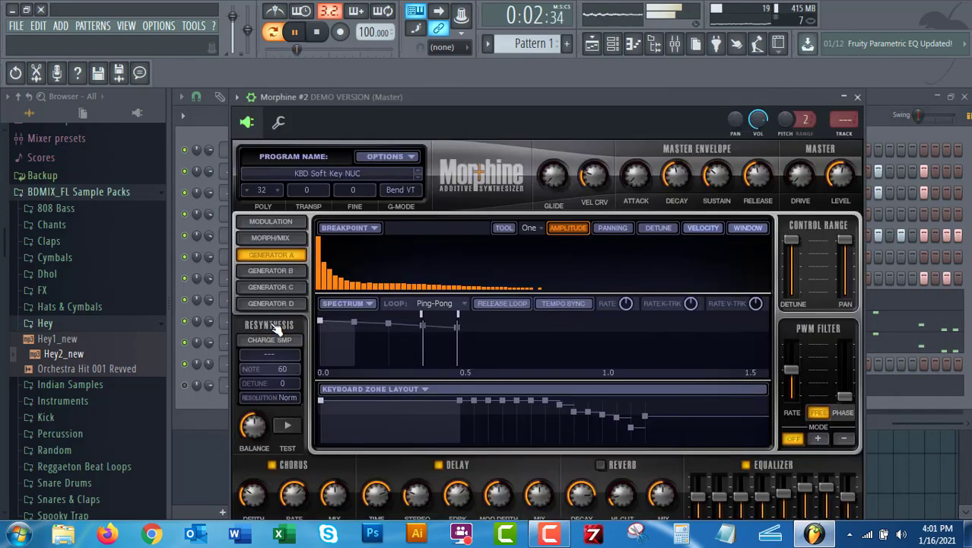
click(858, 99)
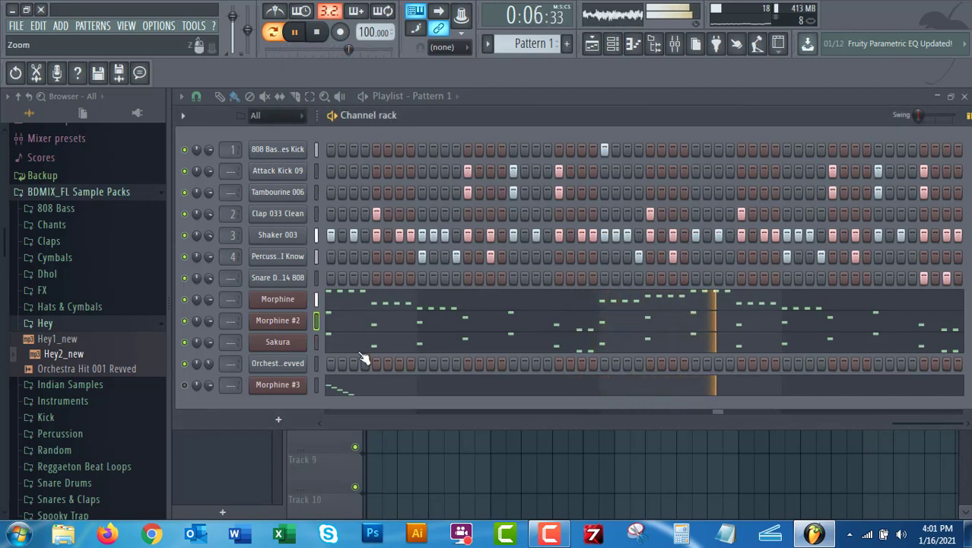
- Try toggling the Morphine #3 channel's mute during playback and reopen the Morphine channel's plugin
click(184, 385)
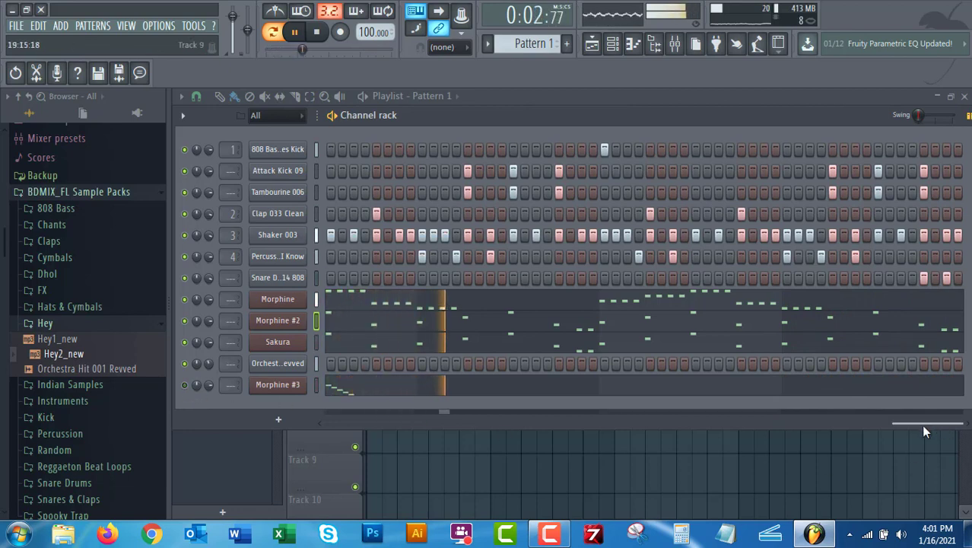
drag(494, 431, 267, 406)
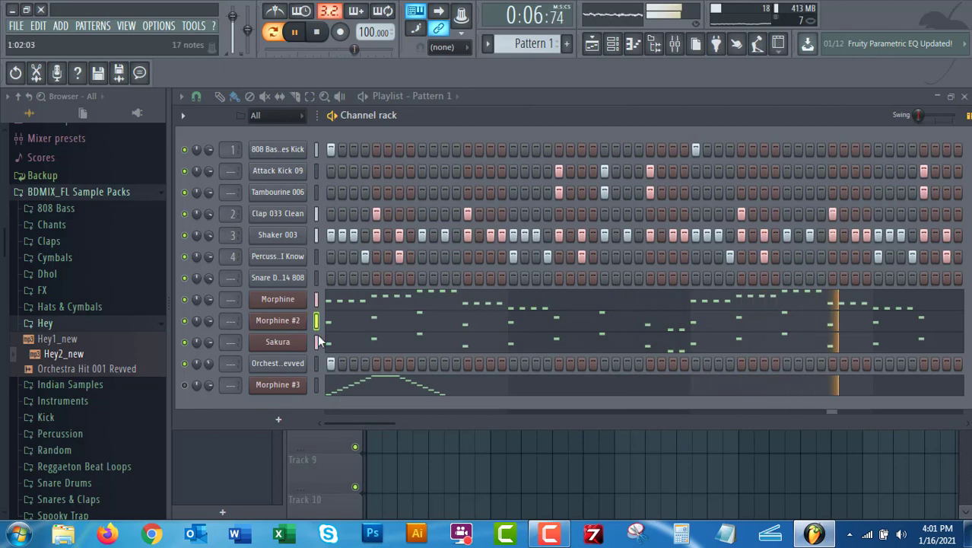
click(278, 299)
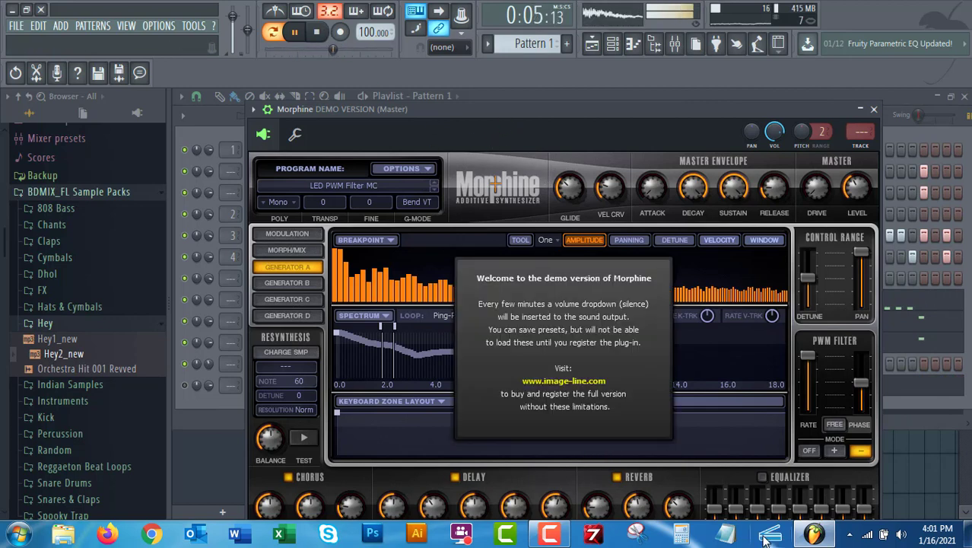
click(554, 537)
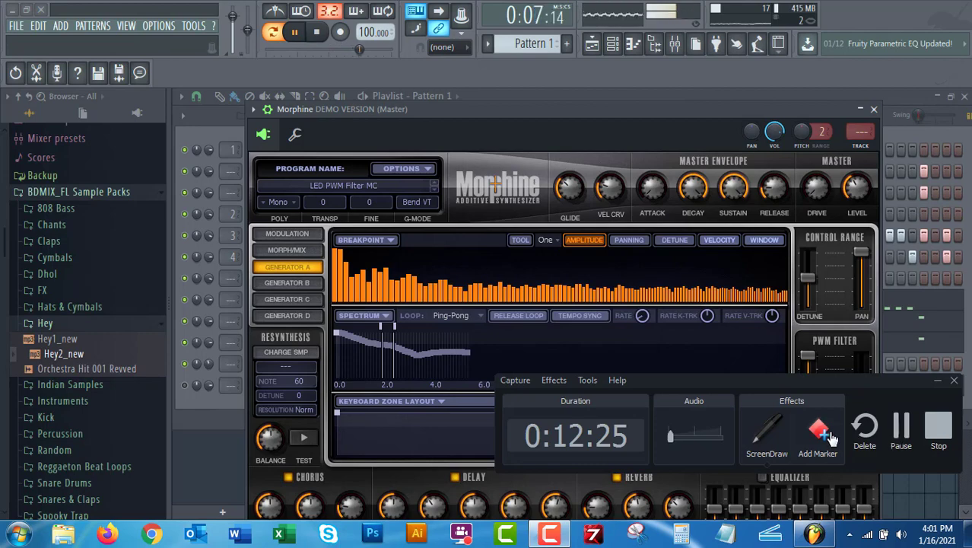